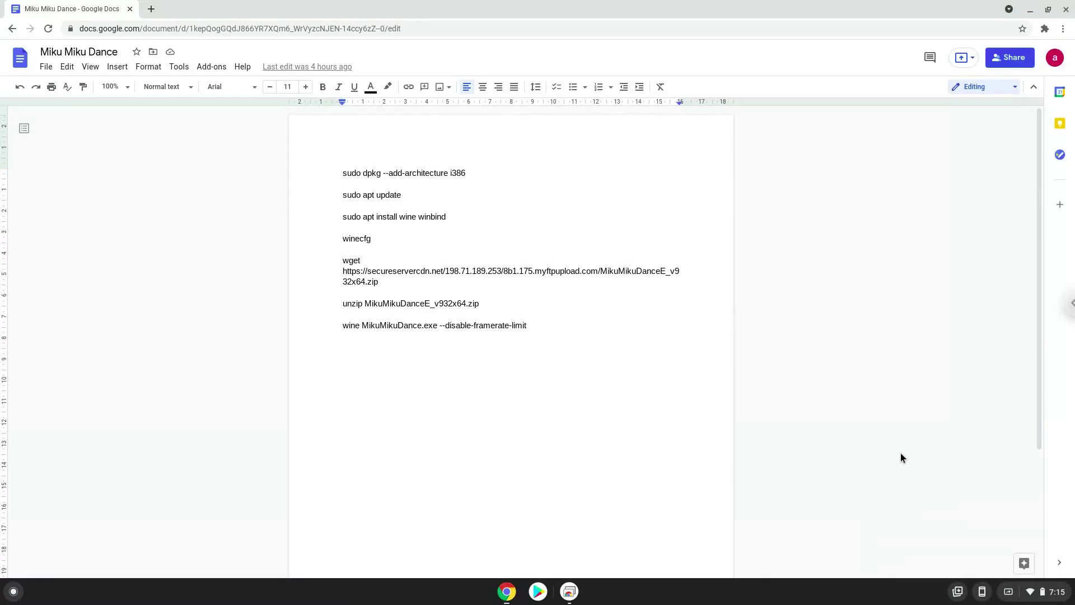
Install the Linux development environment from the Chrome OS developer settings with the recommended 7.5 GB disk size, and close the resulting Terminal and Settings windows
click(1050, 588)
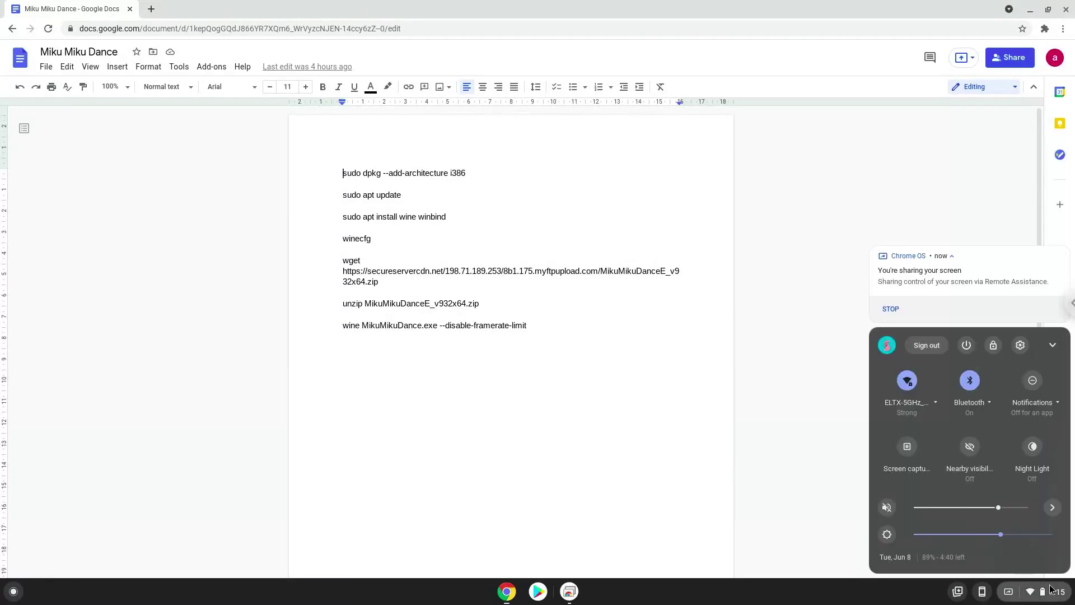
click(1023, 346)
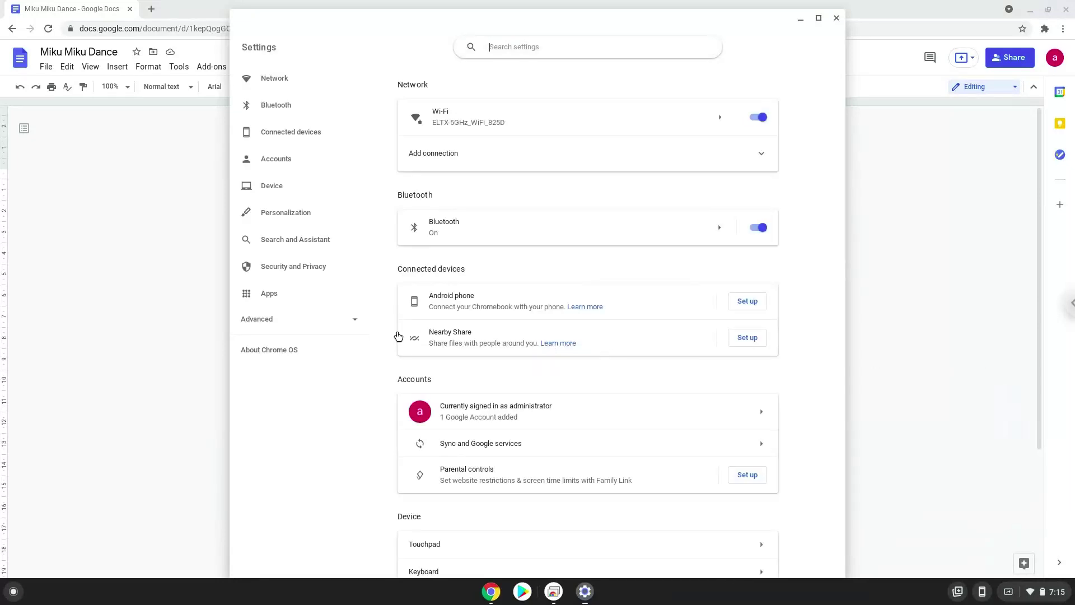
click(342, 318)
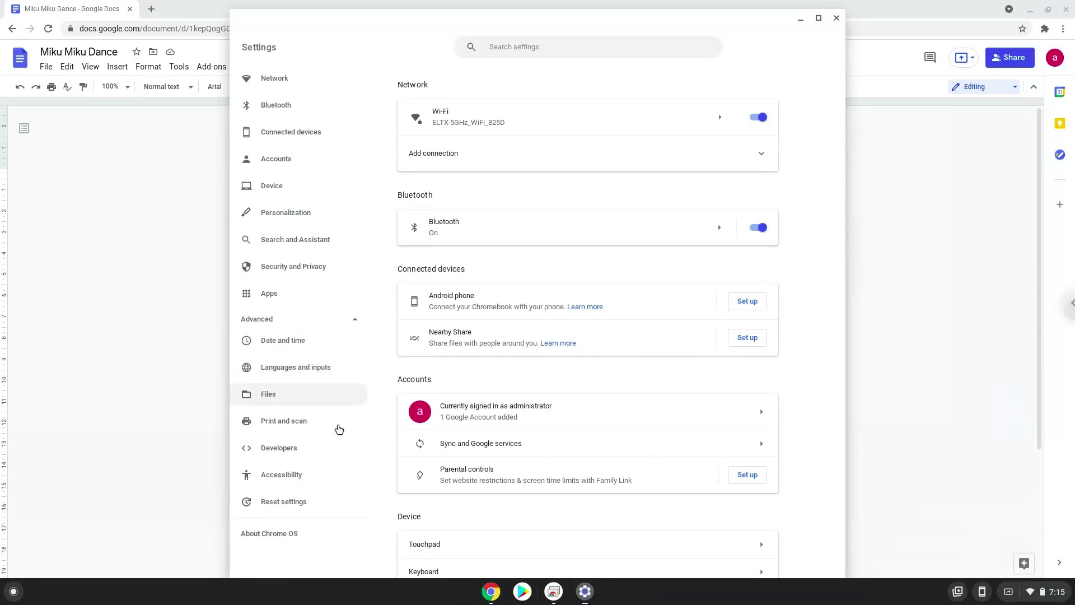
click(338, 453)
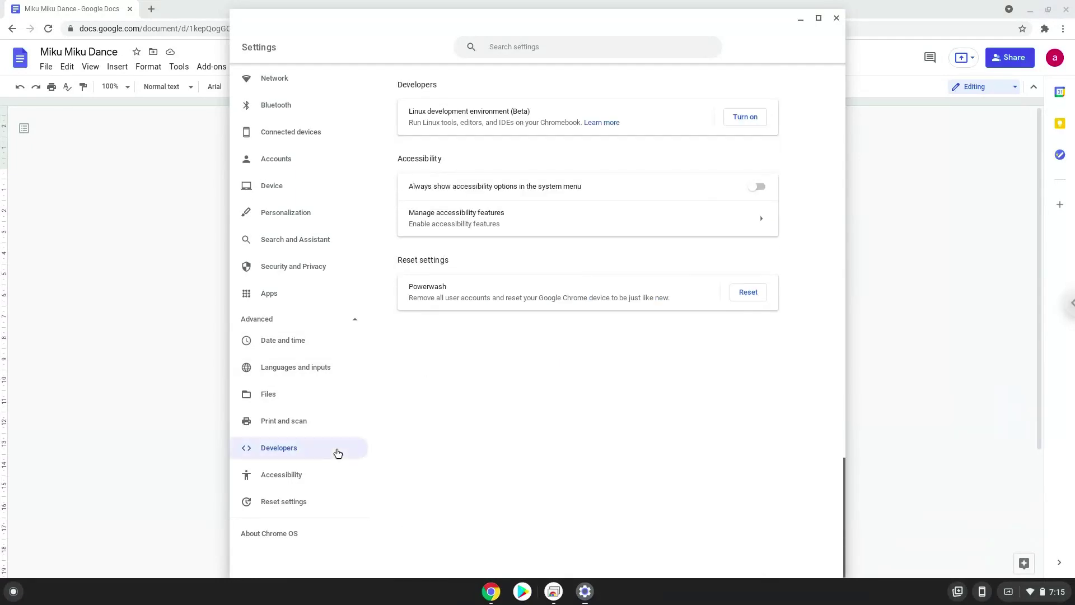
click(754, 119)
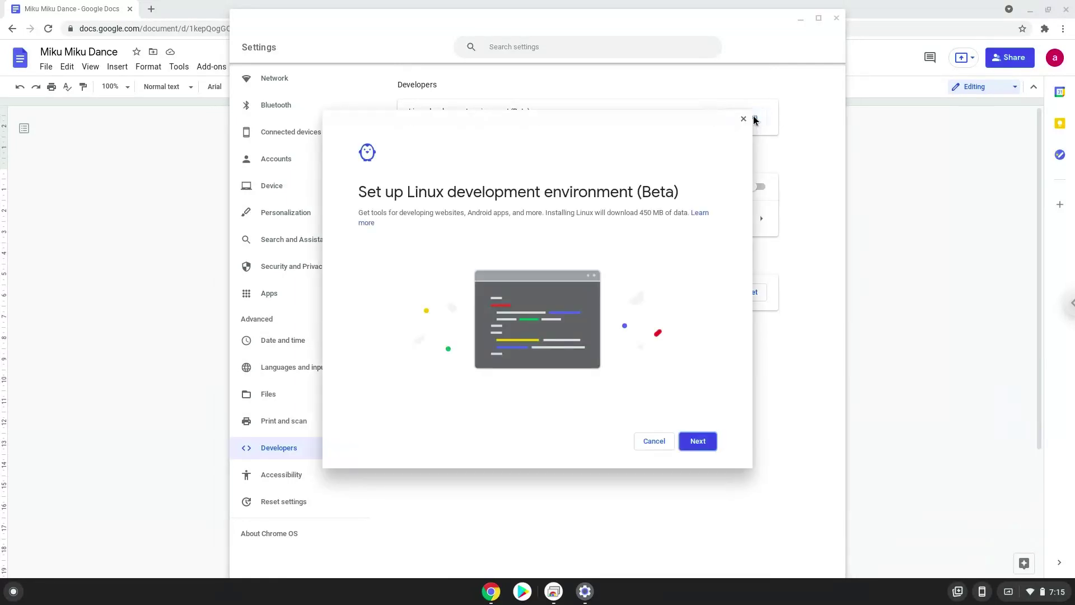
click(697, 442)
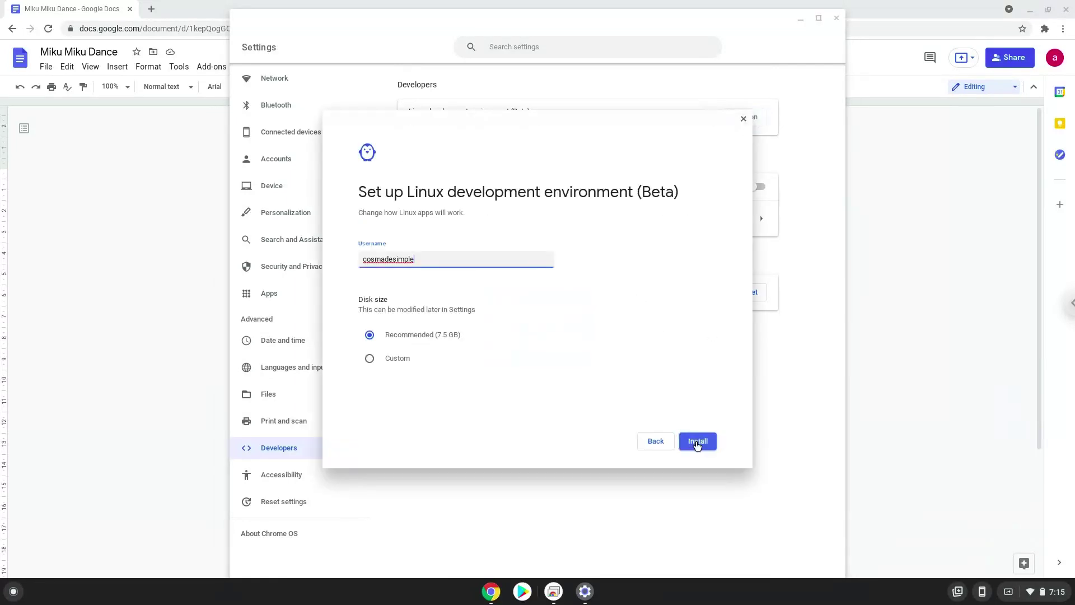
click(698, 441)
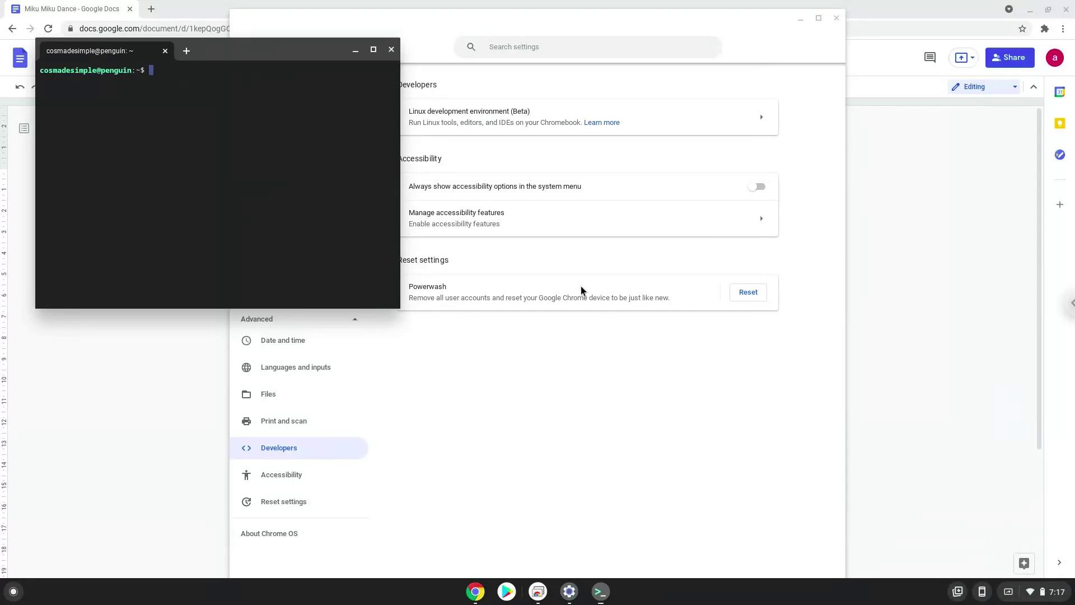
click(390, 48)
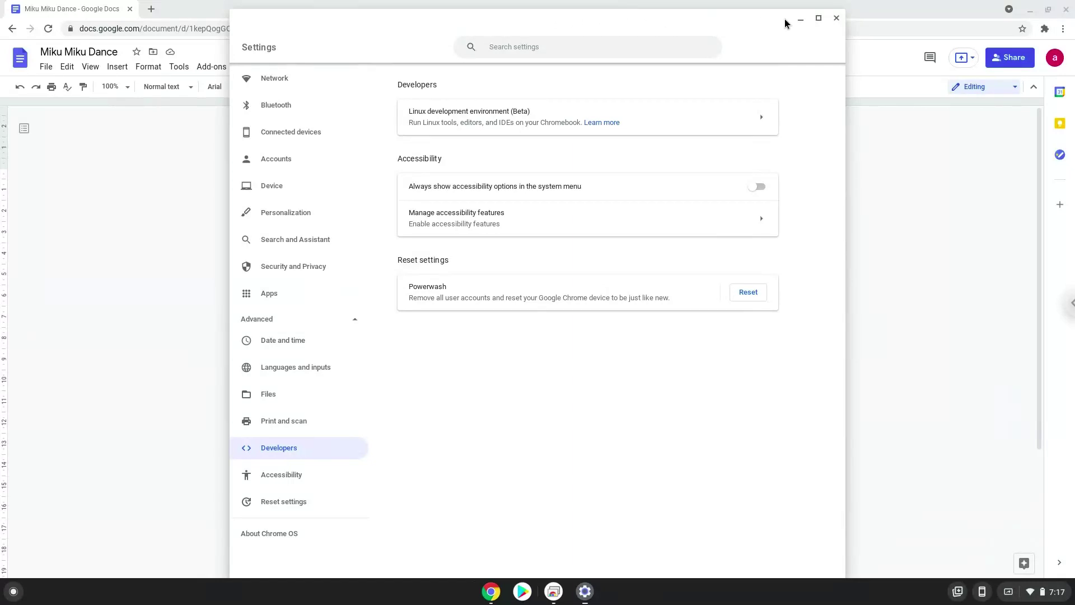
click(837, 20)
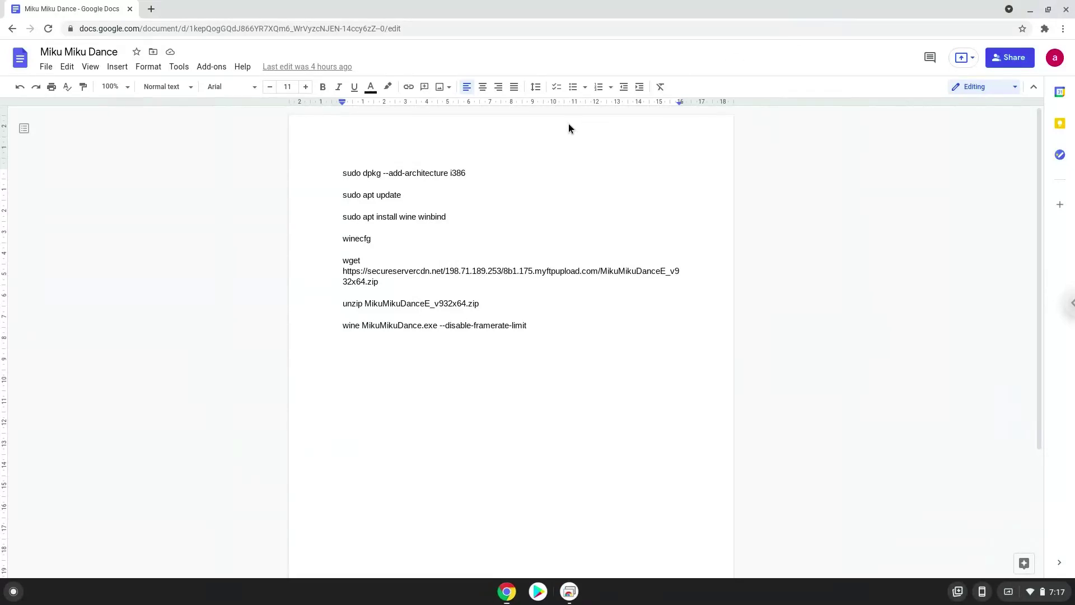
Copy the document's first command, sudo dpkg --add-architecture i386, and run it in a new maximized Terminal window
triple_click(426, 172)
right_click(426, 171)
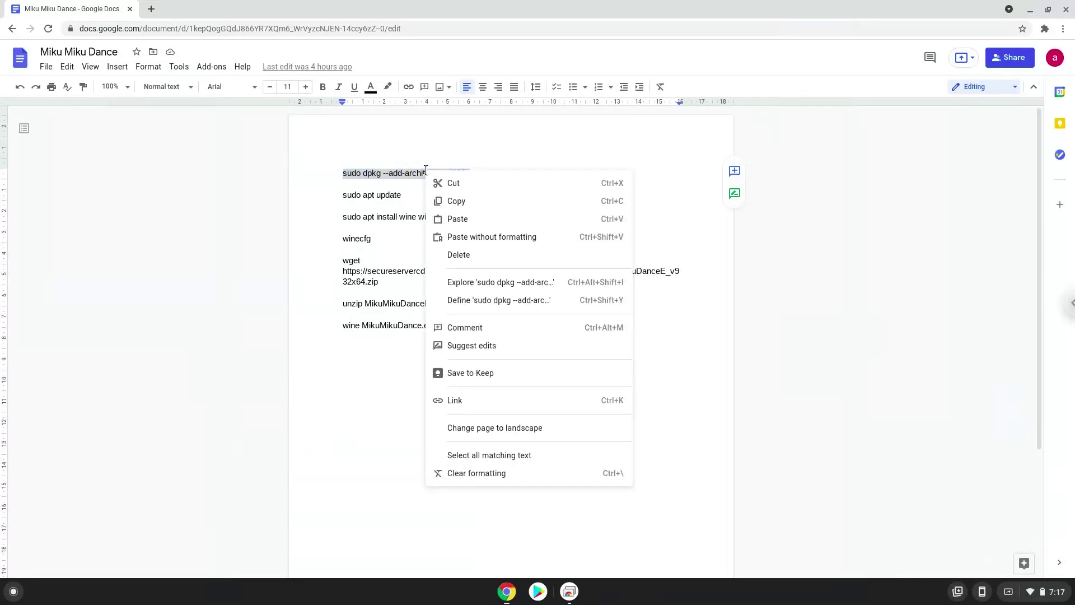
click(453, 202)
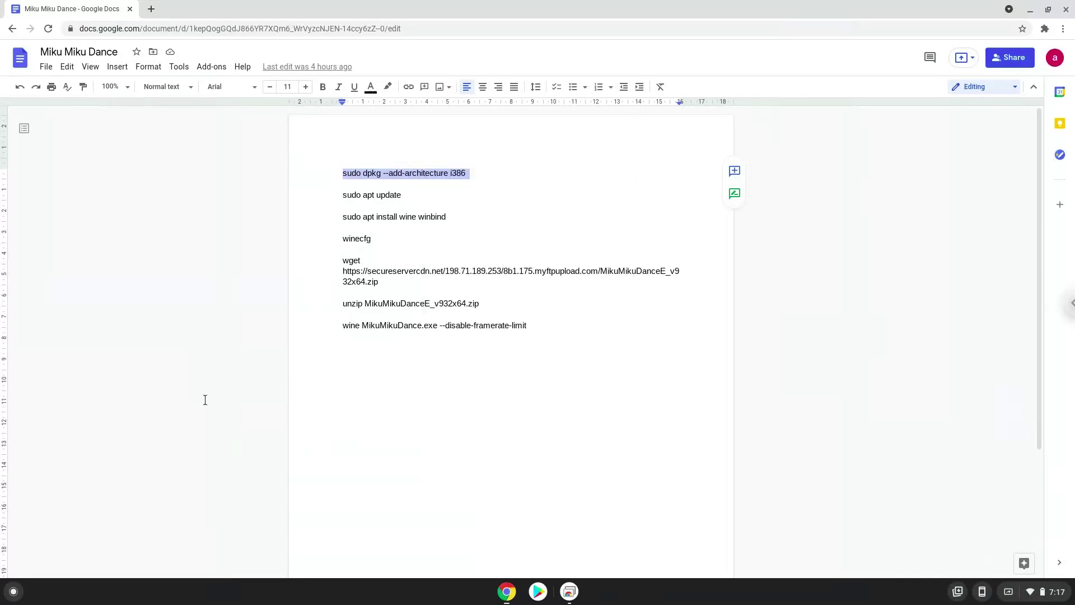
click(15, 591)
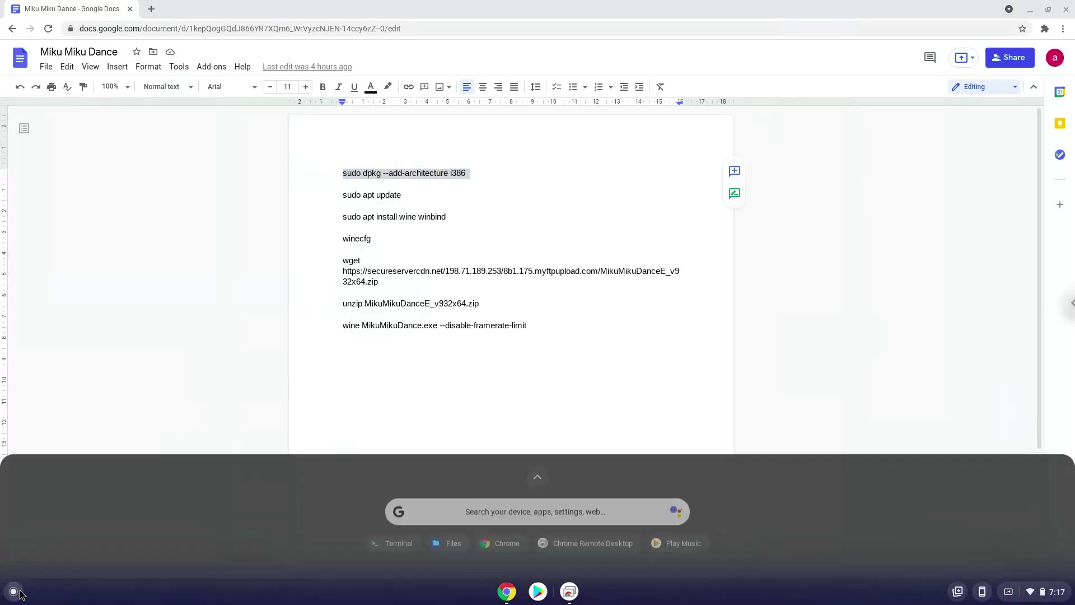
text(terminal)
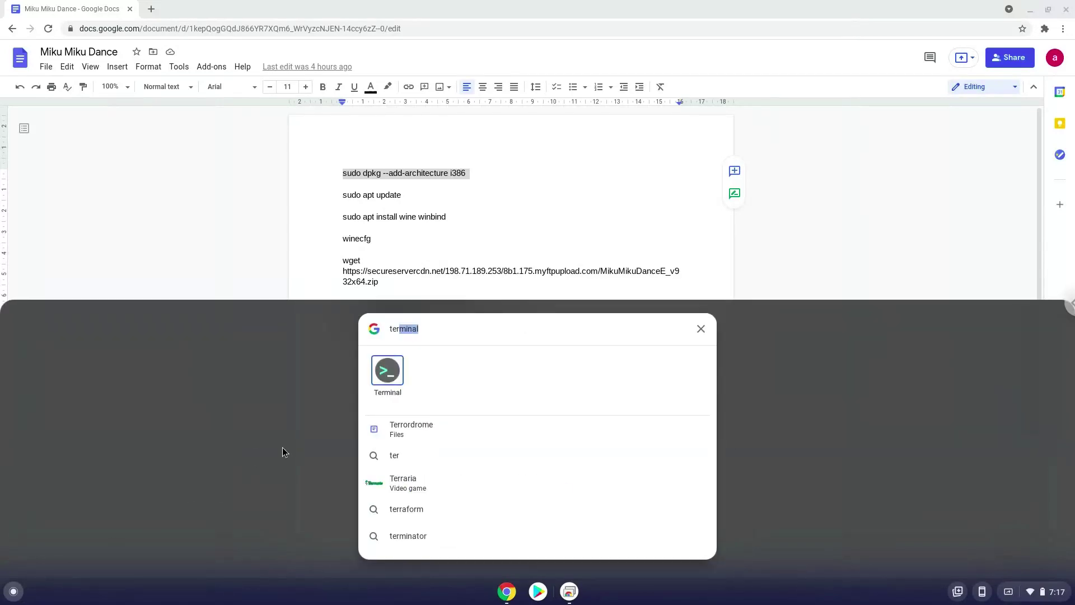
click(391, 368)
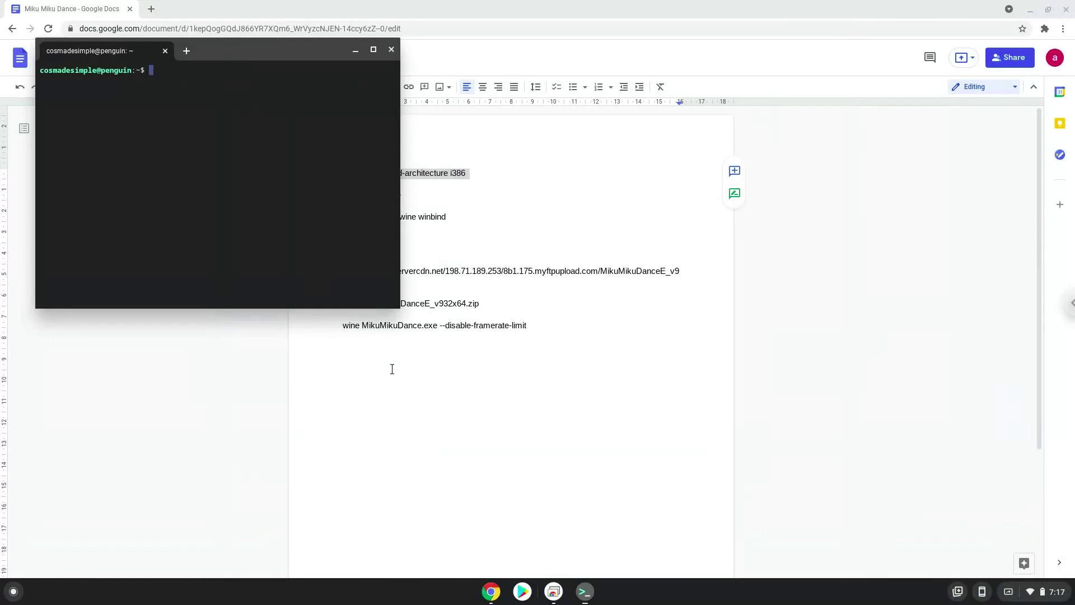
double_click(230, 50)
key(ctrl+shift+v)
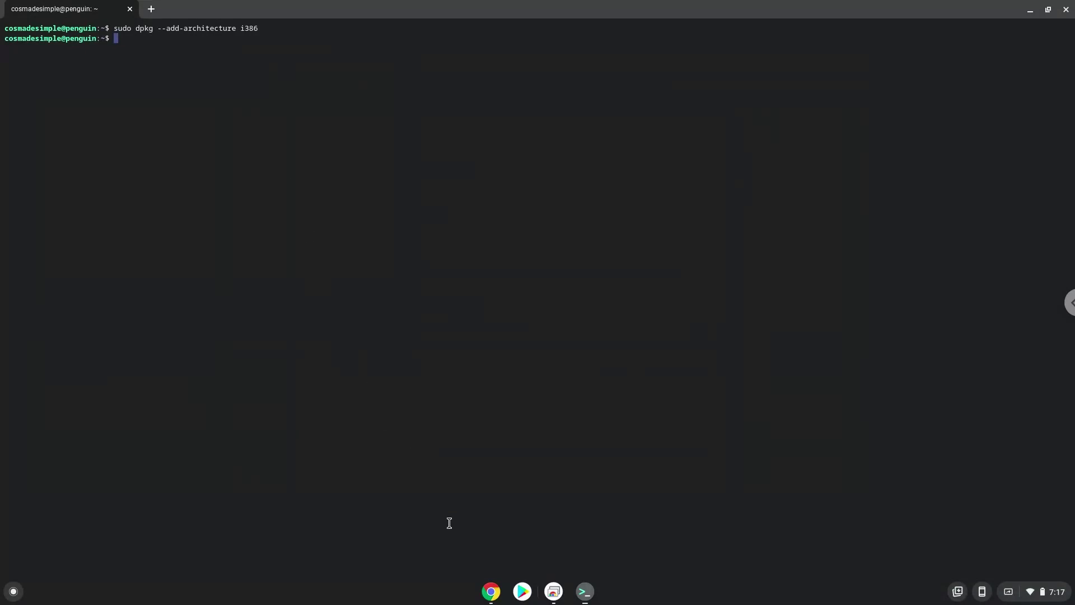
Copy the command sudo apt update from the Google Docs document and run it in Terminal
click(491, 592)
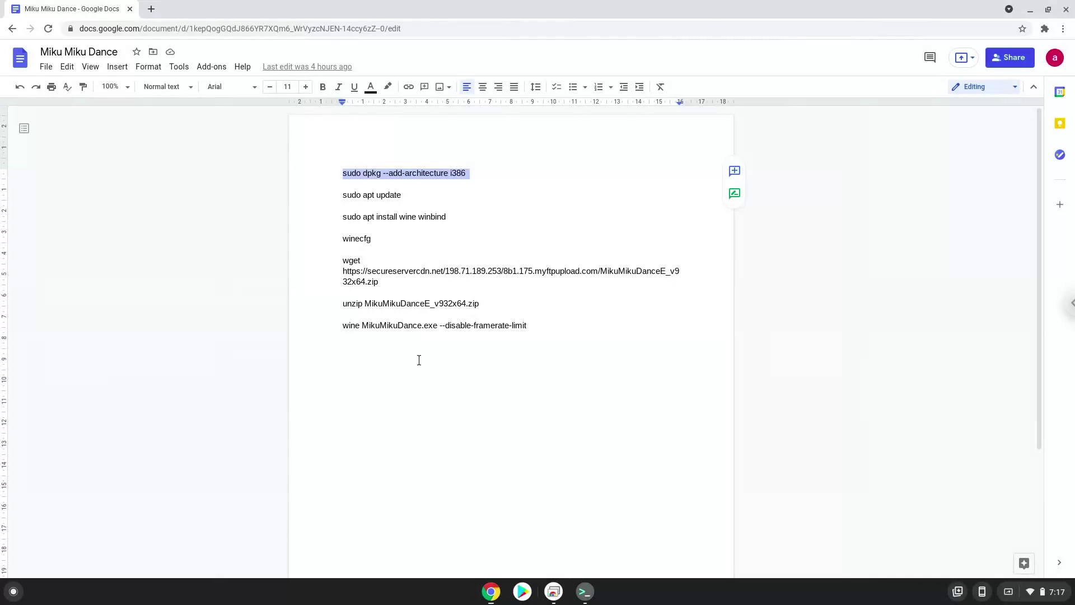
triple_click(372, 195)
right_click(372, 194)
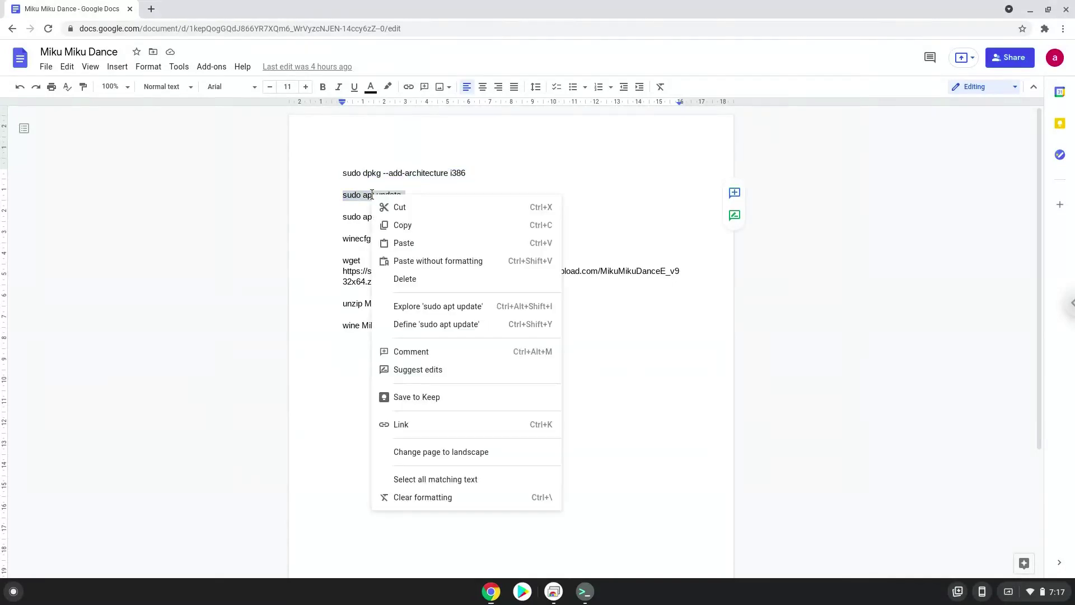
click(399, 224)
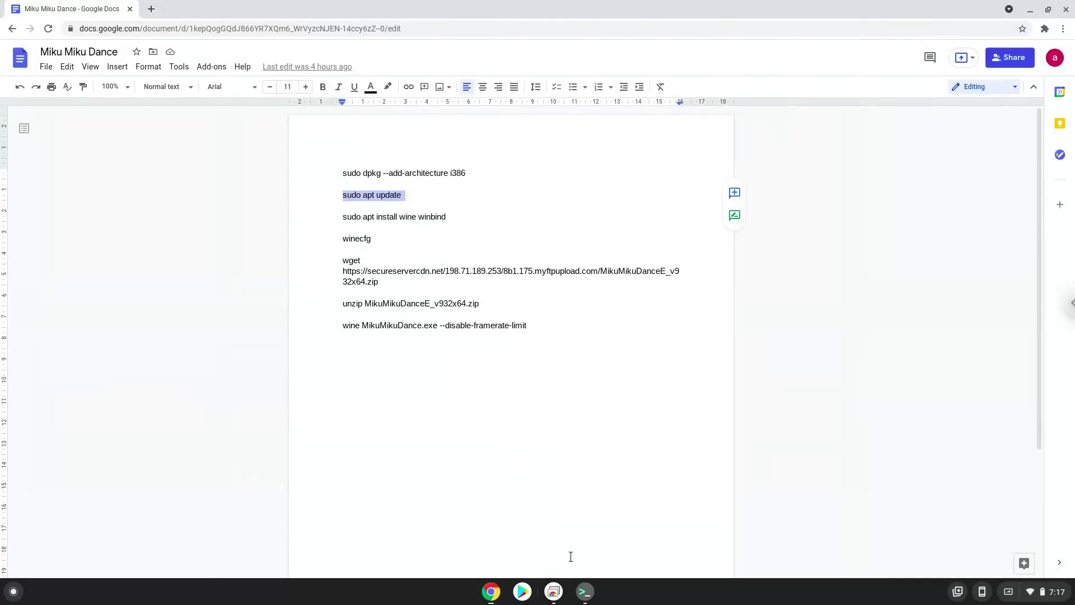
click(584, 593)
key(ctrl+shift+v)
key(Return)
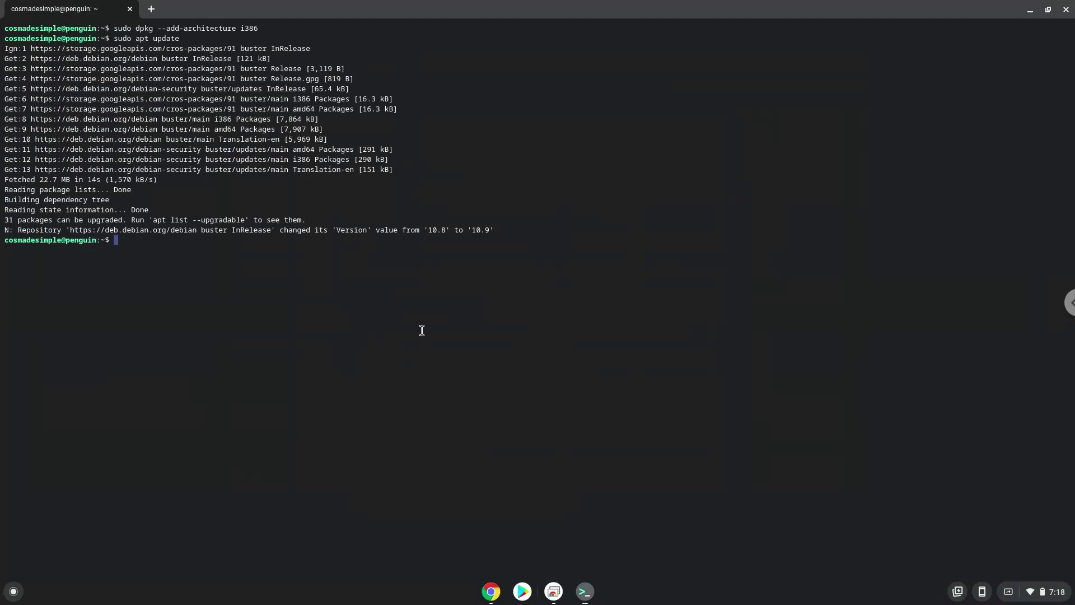
Copy sudo apt install wine winbind from the document, run it in Terminal, accept the installation and decline modifying smb.conf for WINS settings
click(492, 592)
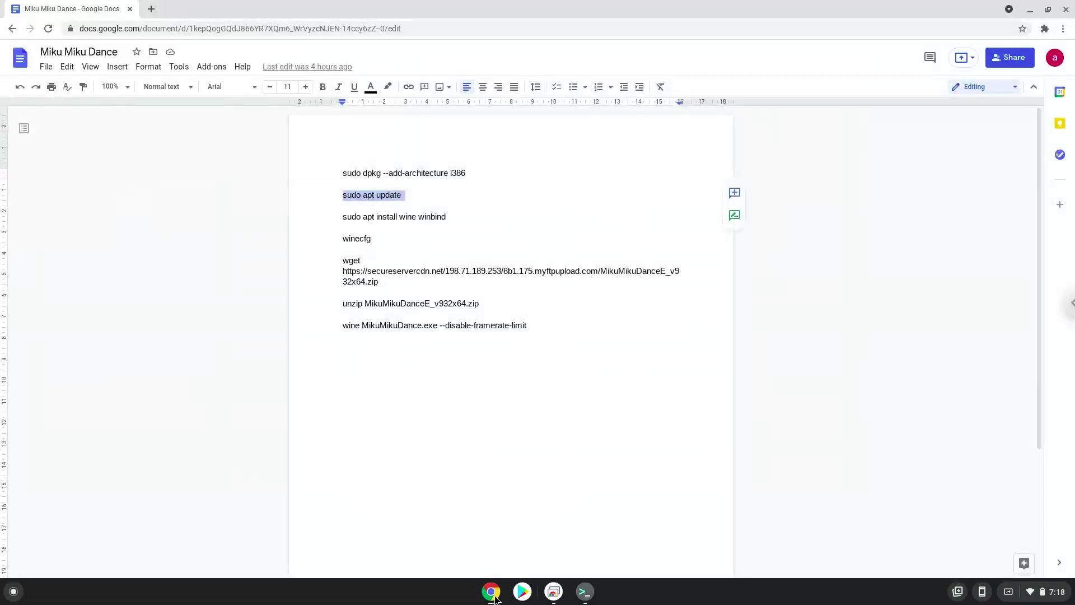
triple_click(382, 216)
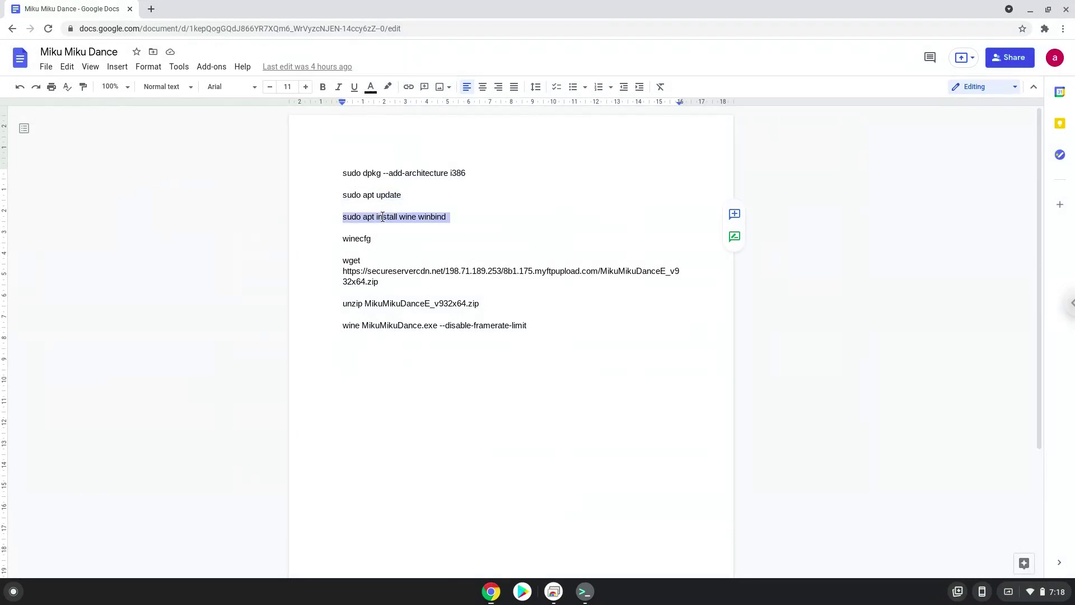
right_click(382, 218)
click(413, 248)
click(585, 591)
key(ctrl+shift+v)
key(Return)
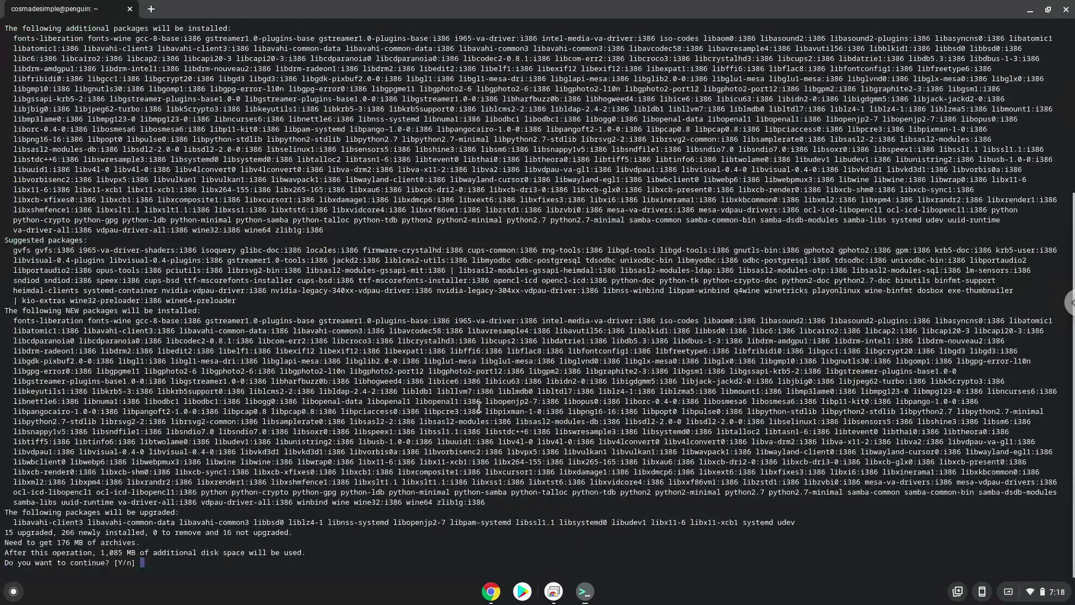
key(Return)
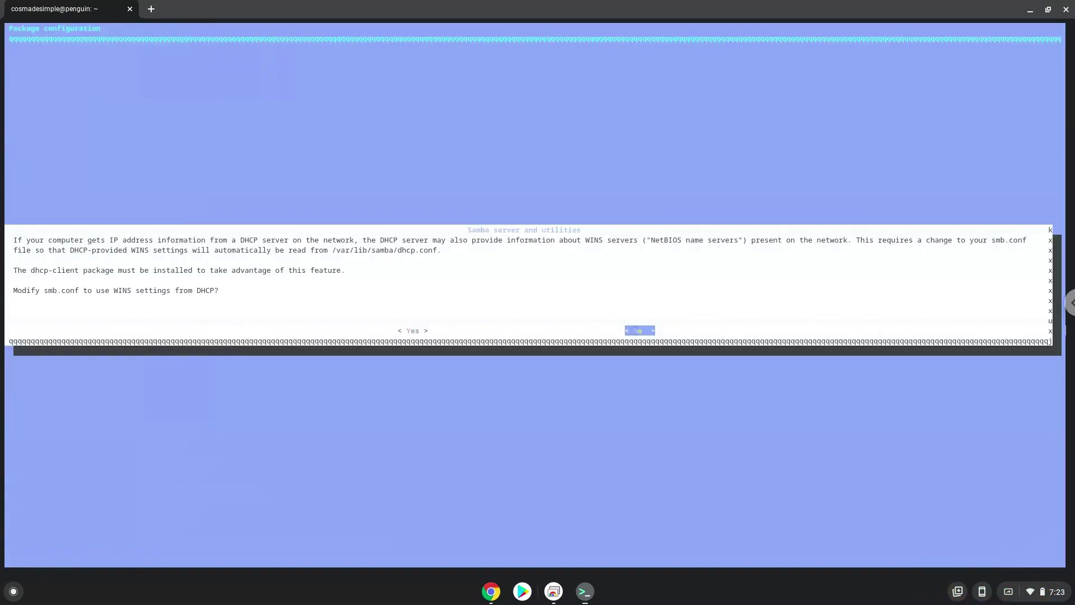
key(Return)
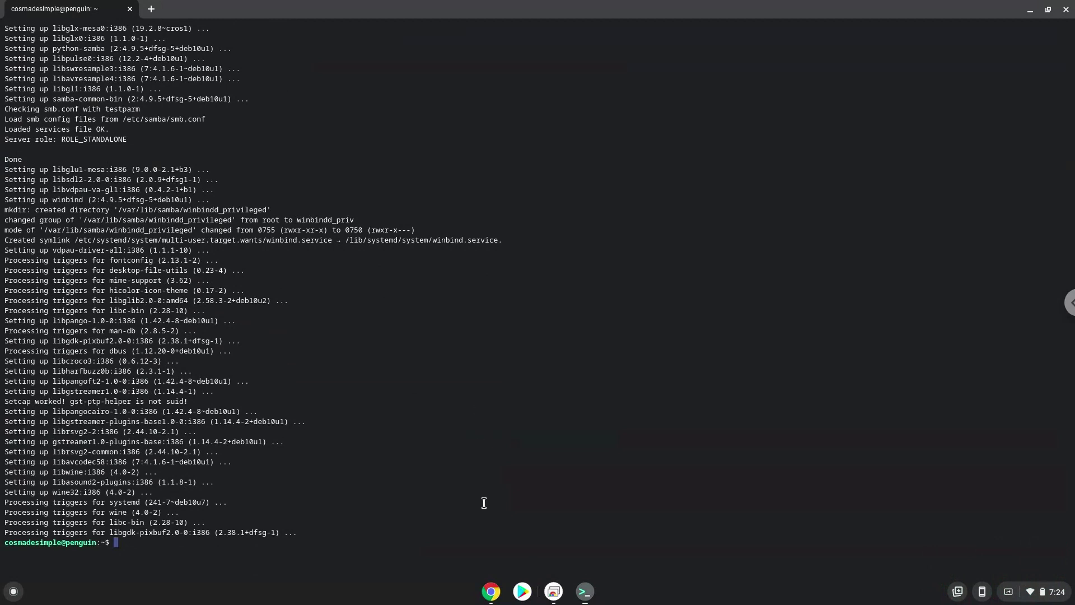
Copy the command winecfg from the document and run it in Terminal to create the Wine configuration
click(490, 592)
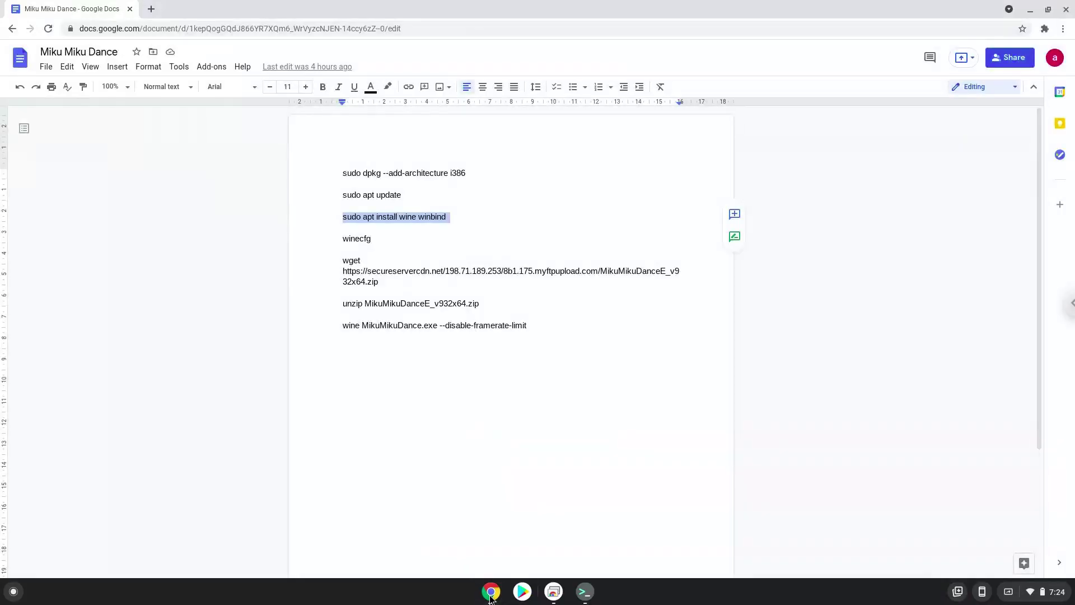
triple_click(350, 238)
right_click(350, 238)
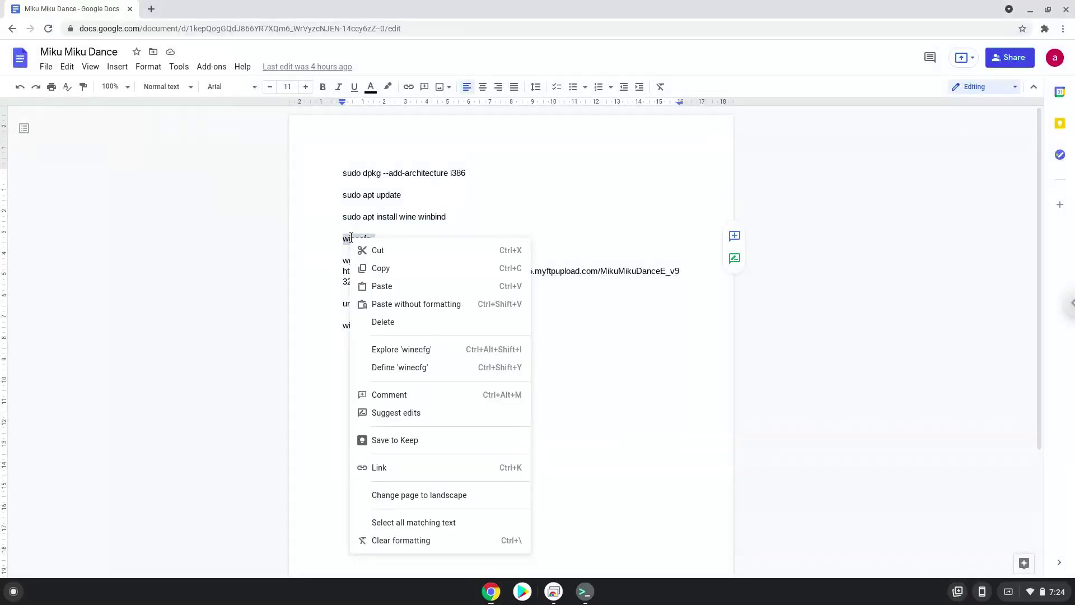
click(378, 269)
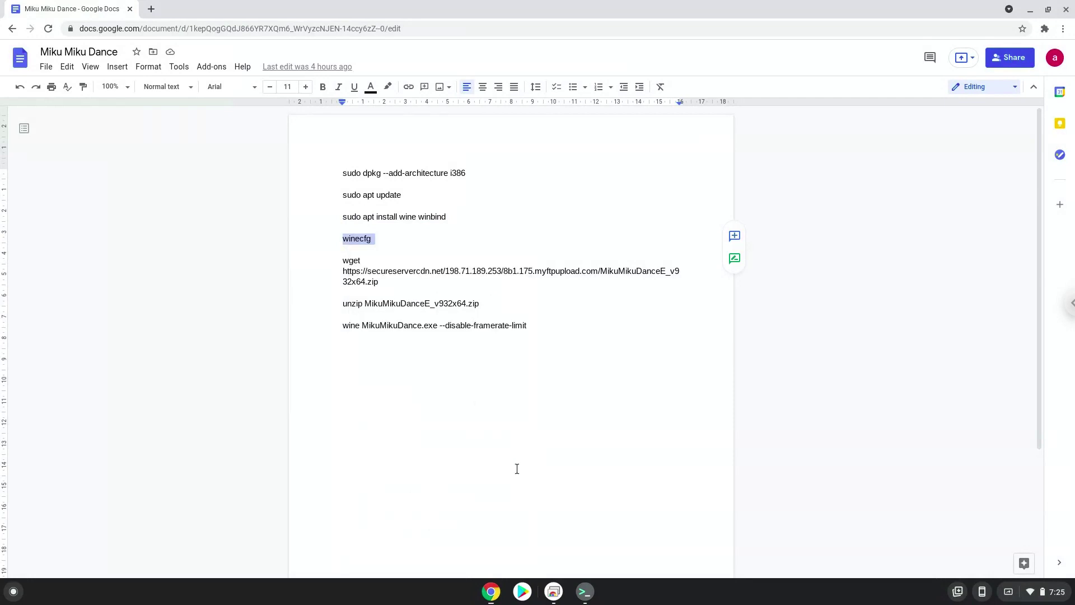
click(585, 591)
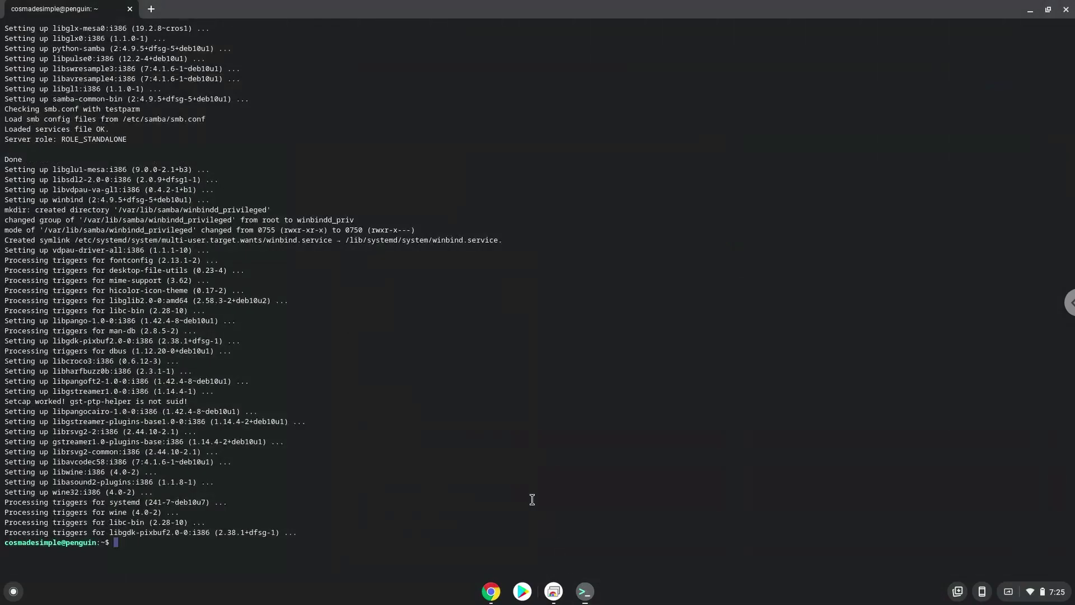
key(ctrl+shift+v)
key(Return)
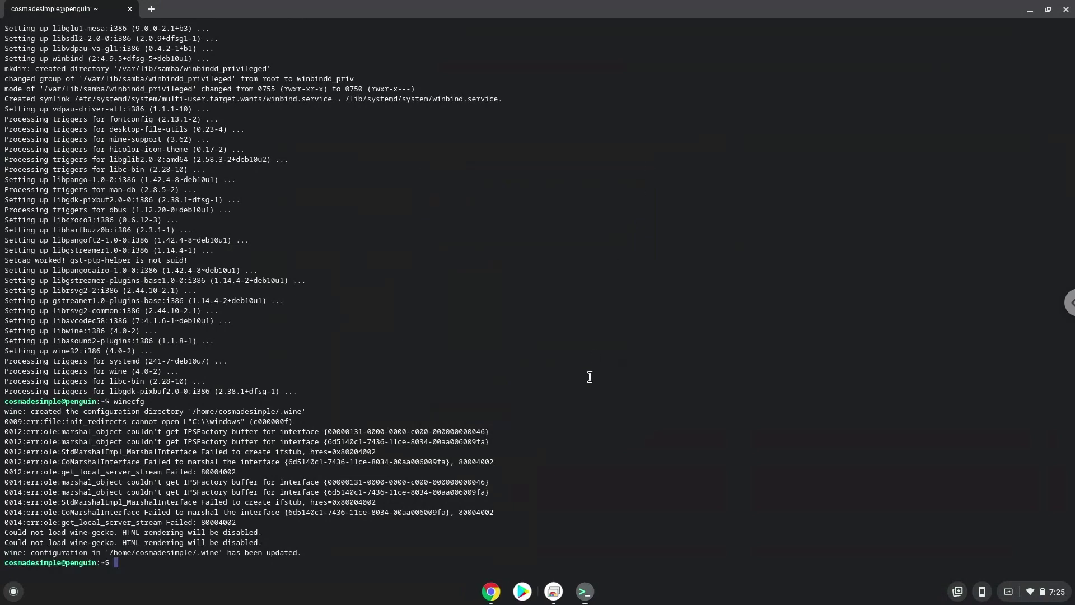
Copy the wget command from the document and run it in Terminal to download MikuMikuDanceE_v932x64.zip
click(492, 593)
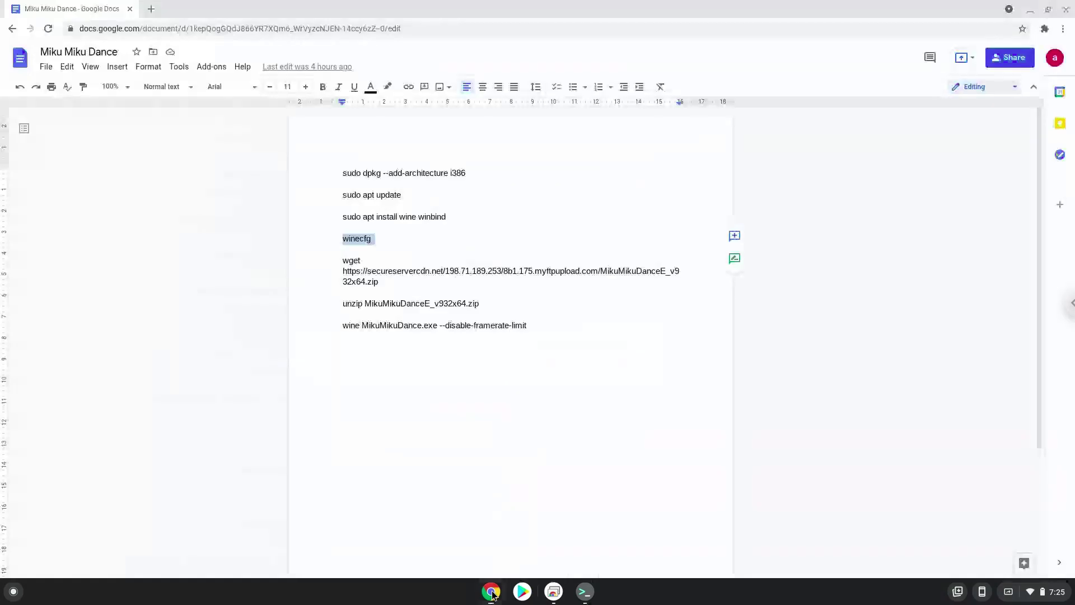
triple_click(398, 271)
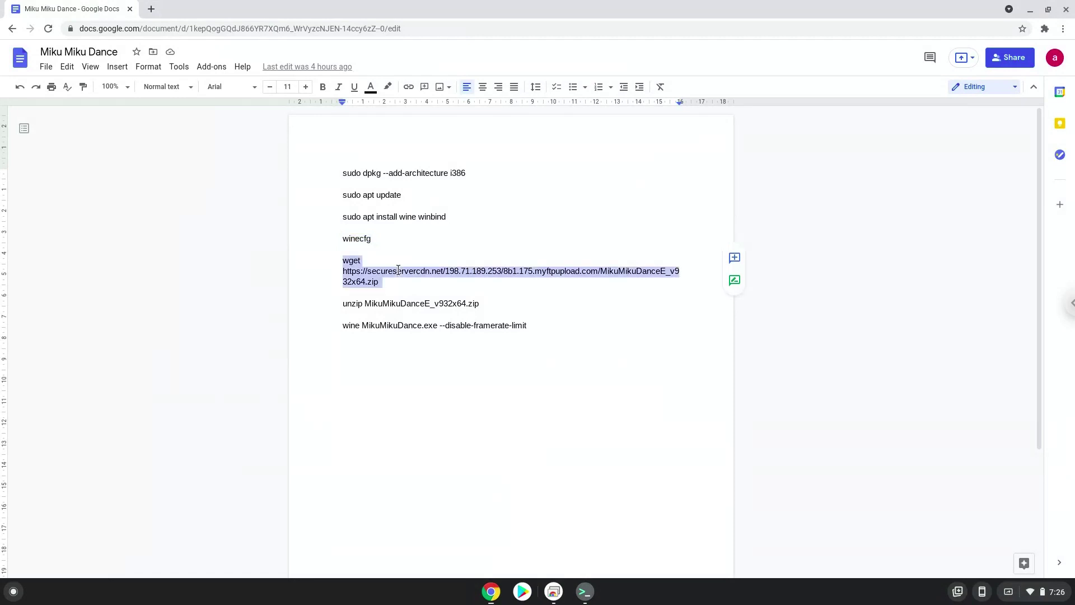
right_click(398, 270)
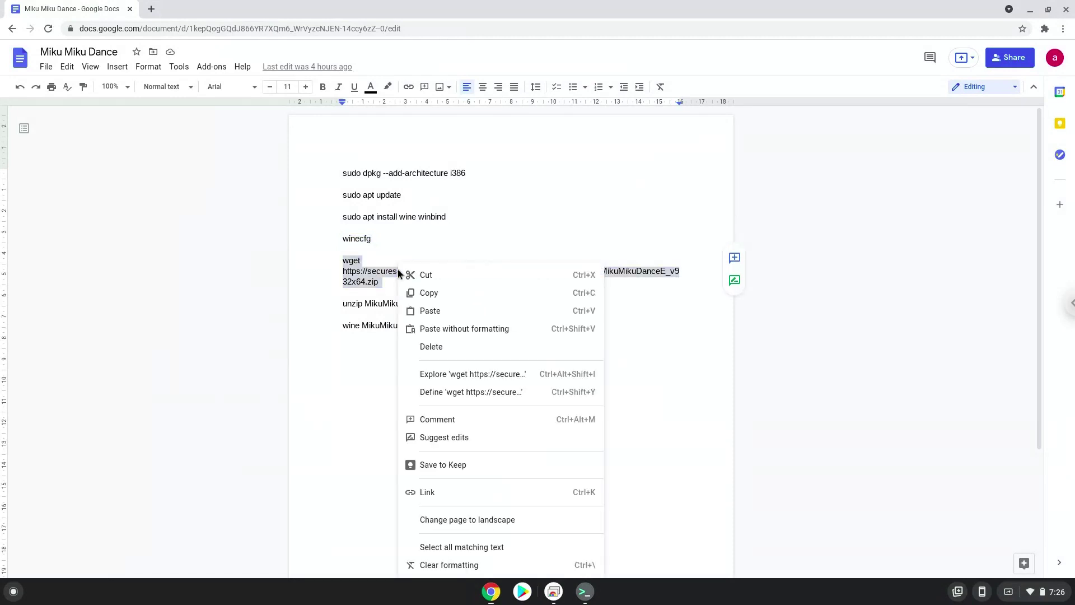
click(426, 292)
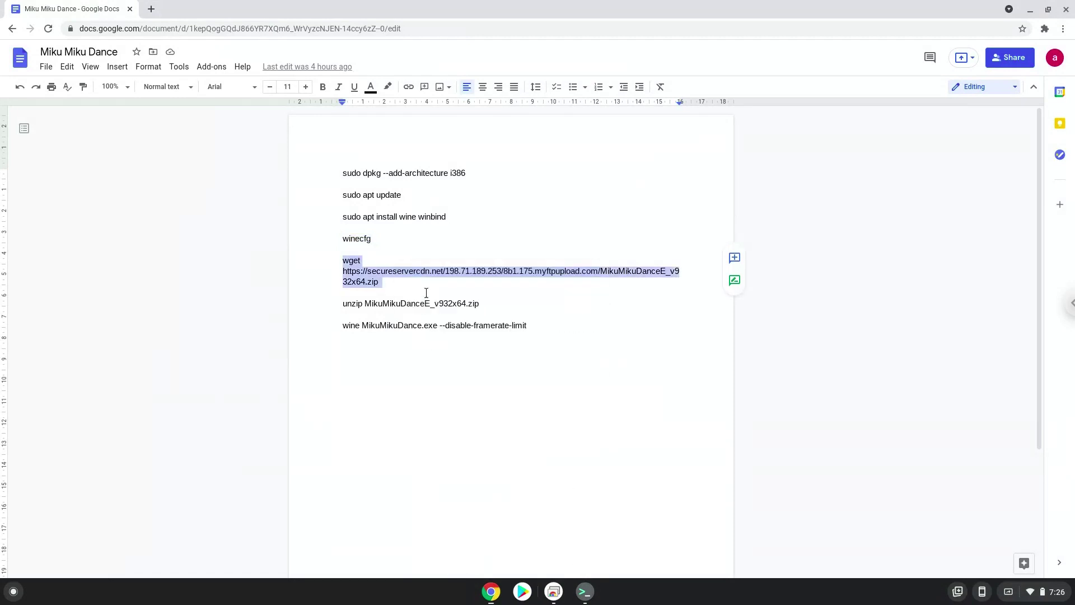
click(584, 594)
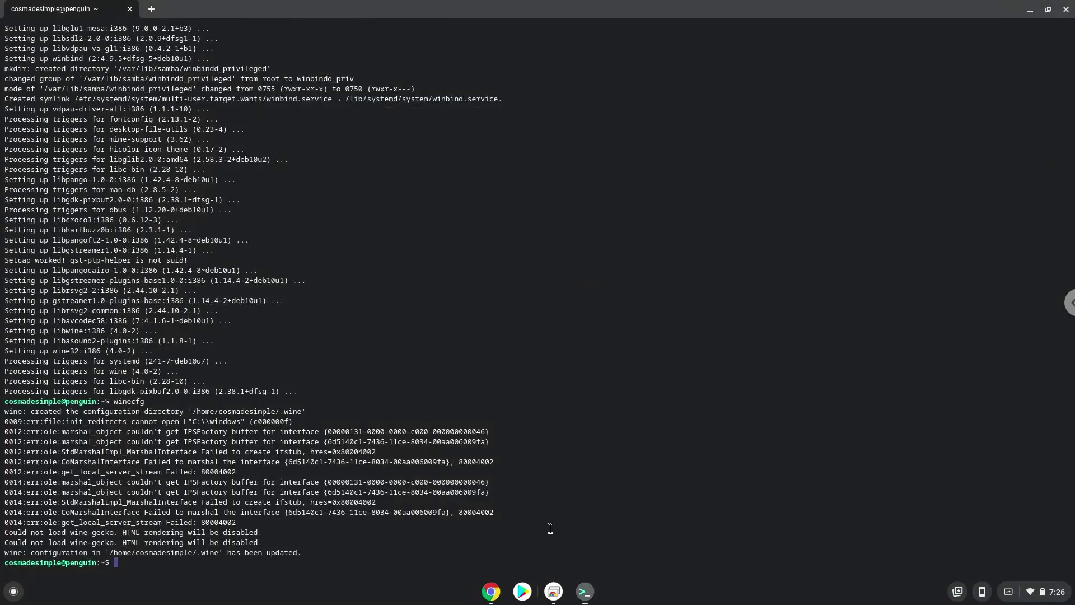
key(ctrl+shift+v)
key(Return)
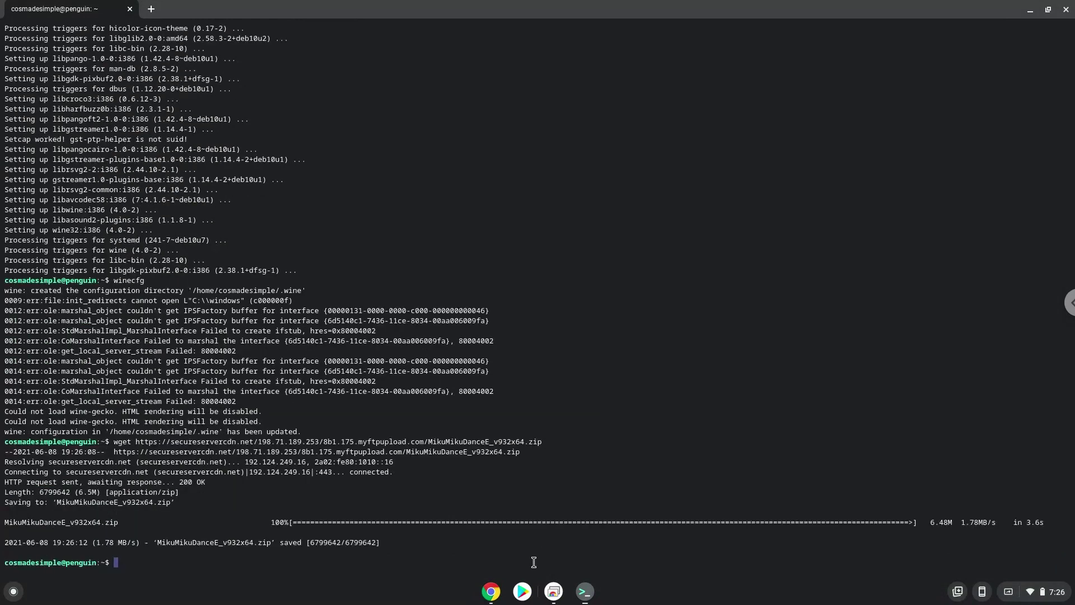
Copy the command unzip MikuMikuDanceE_v932x64.zip from the Google Docs document and run it in Terminal to extract the archive
click(493, 595)
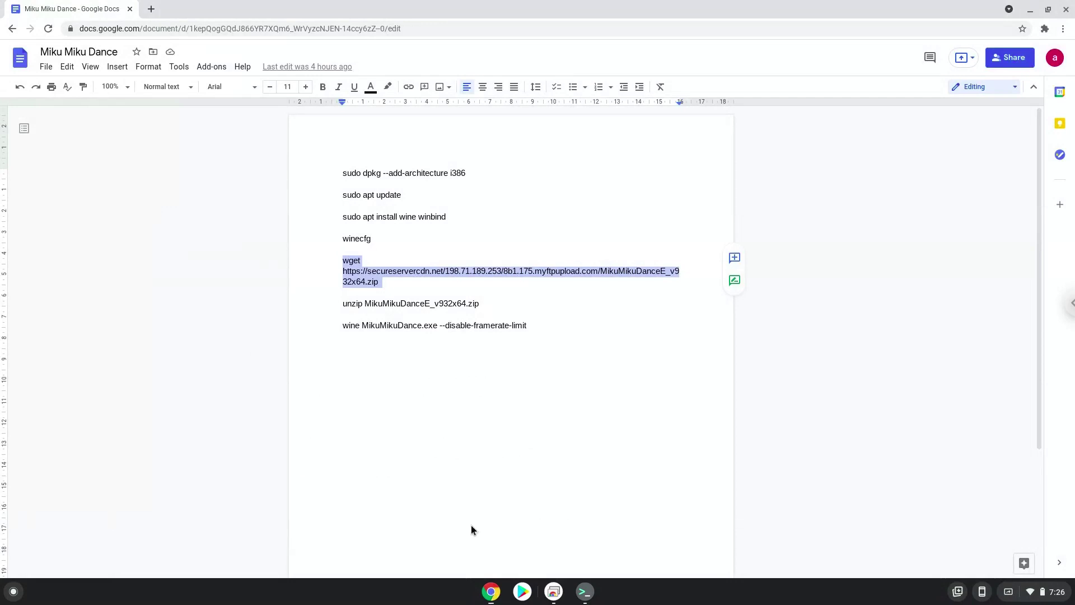
triple_click(370, 303)
right_click(369, 303)
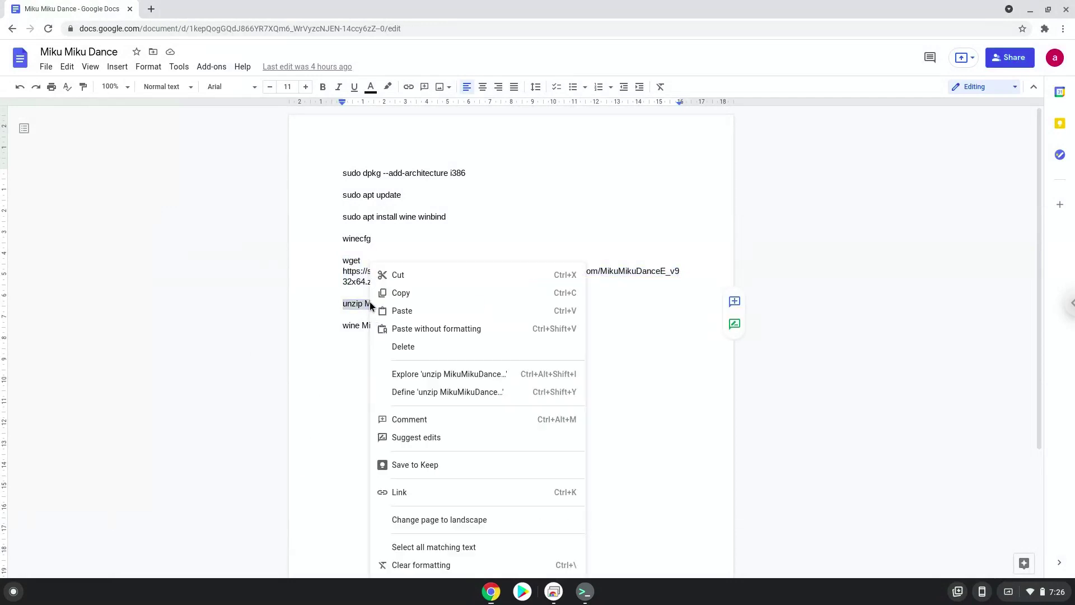
click(401, 293)
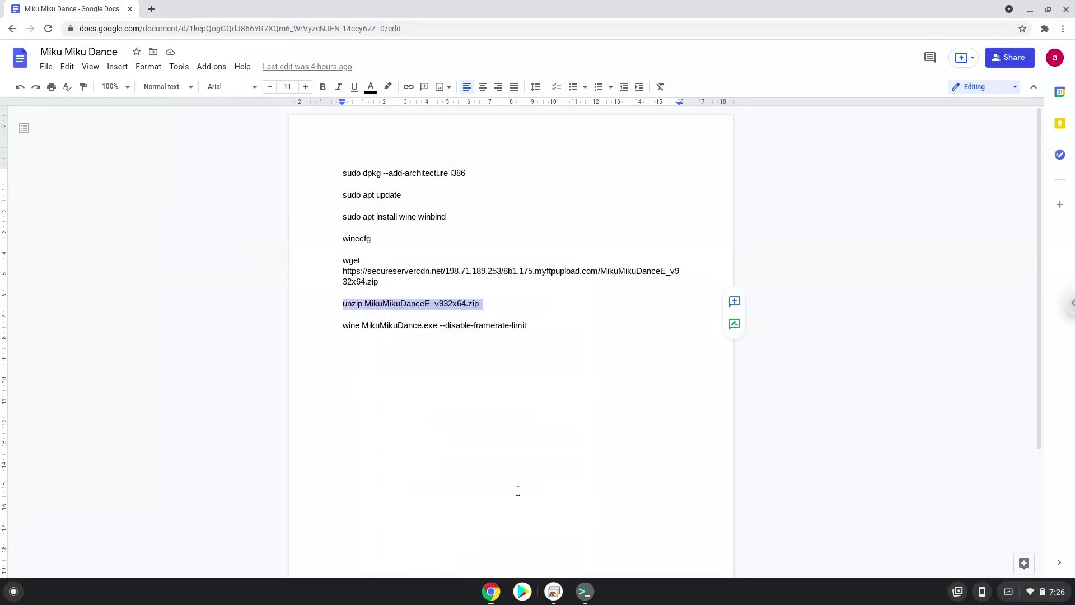
click(584, 591)
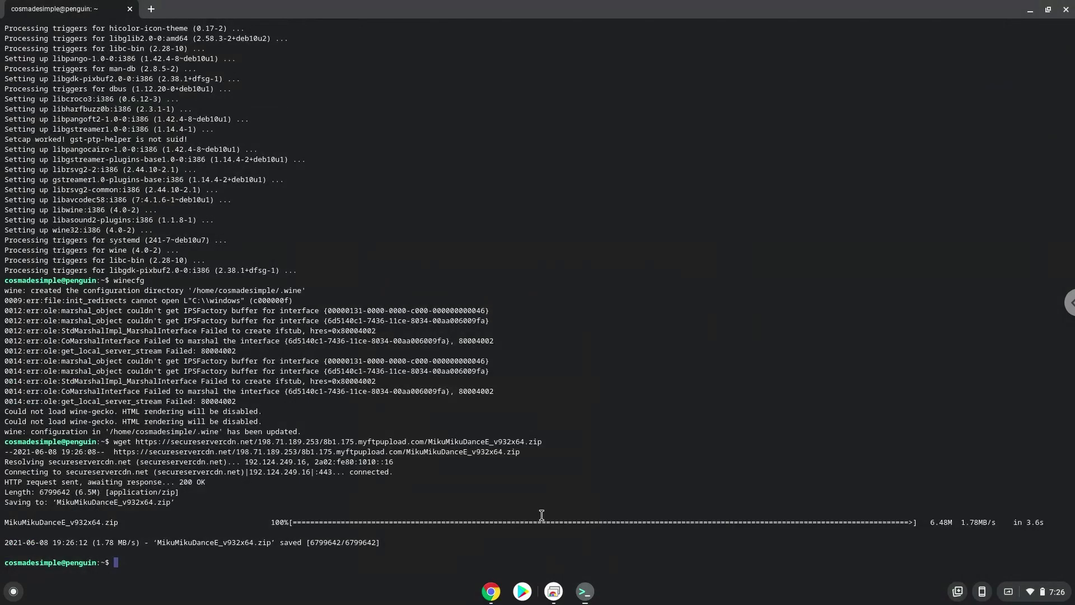
key(ctrl+shift+v)
key(Return)
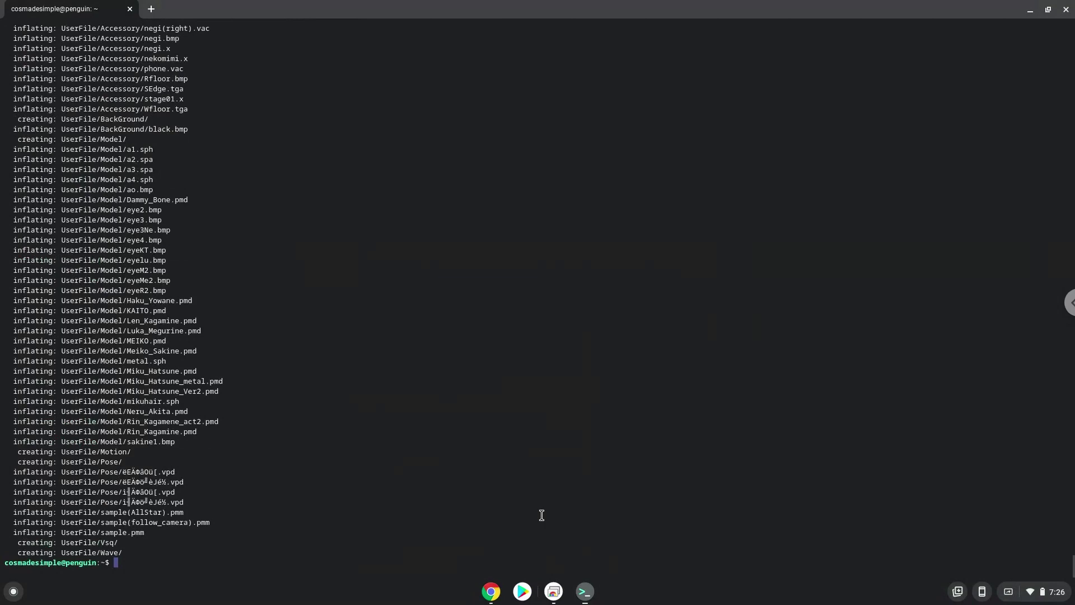
Copy wine MikuMikuDance.exe --disable-framerate-limit from the Google Docs document and run it in Terminal to launch MikuMikuDance
click(491, 592)
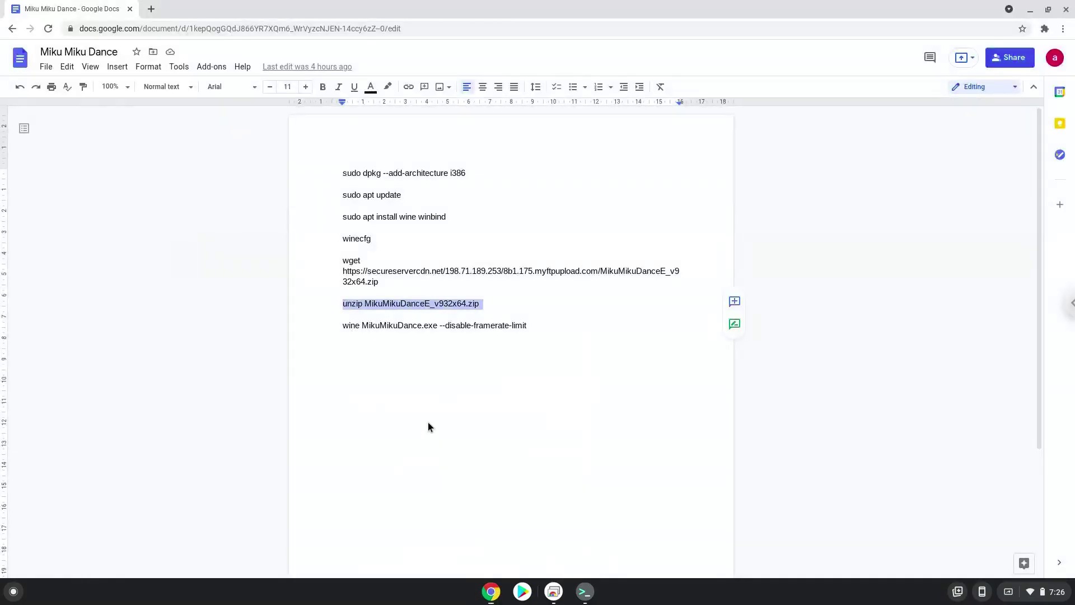
triple_click(397, 326)
right_click(397, 326)
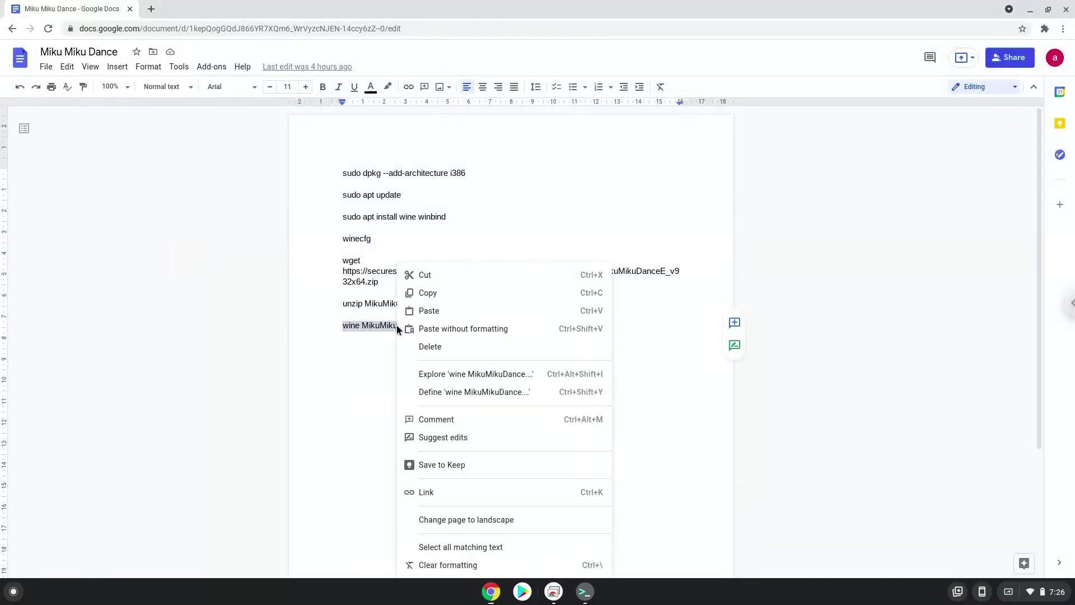
click(426, 294)
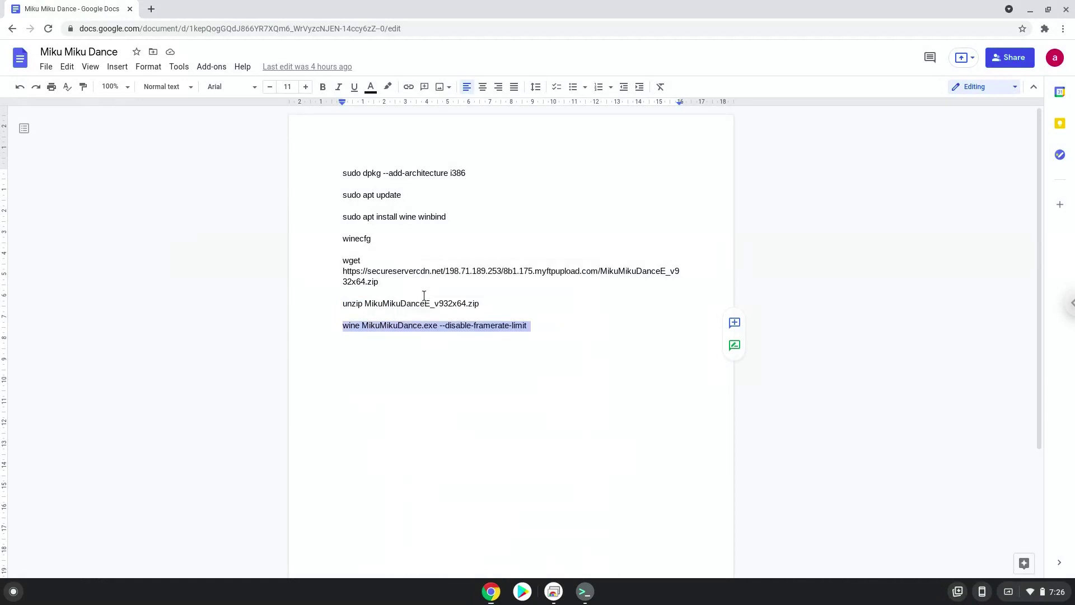
click(585, 592)
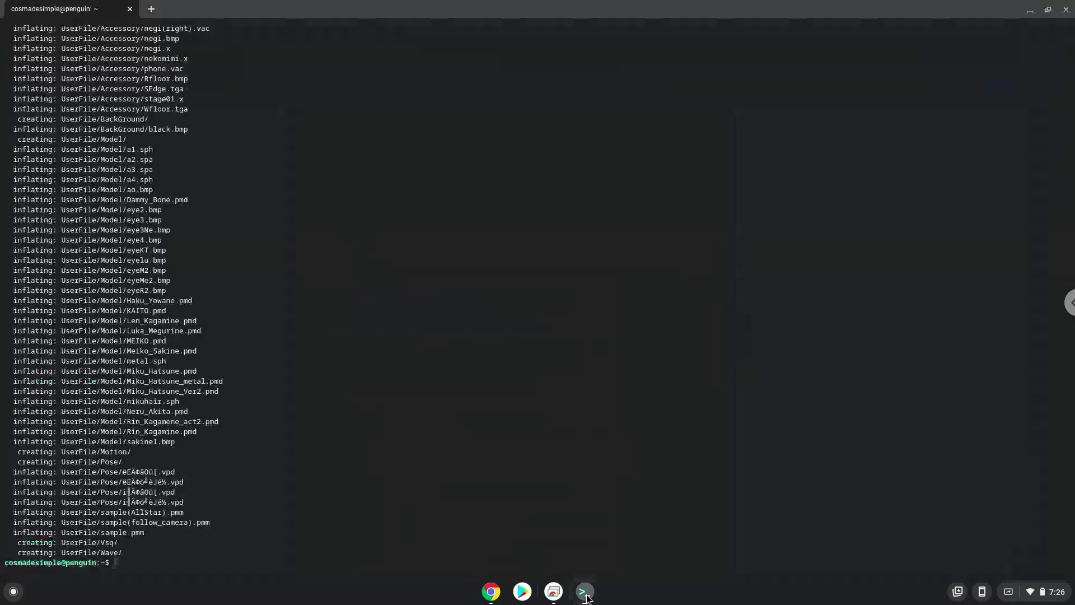
key(ctrl+shift+v)
key(Return)
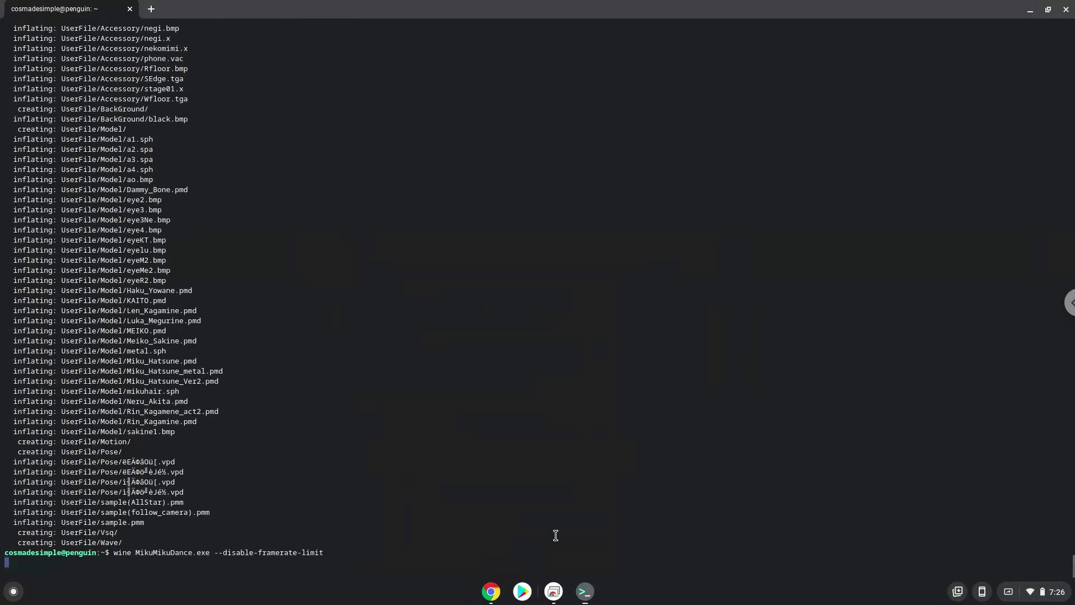
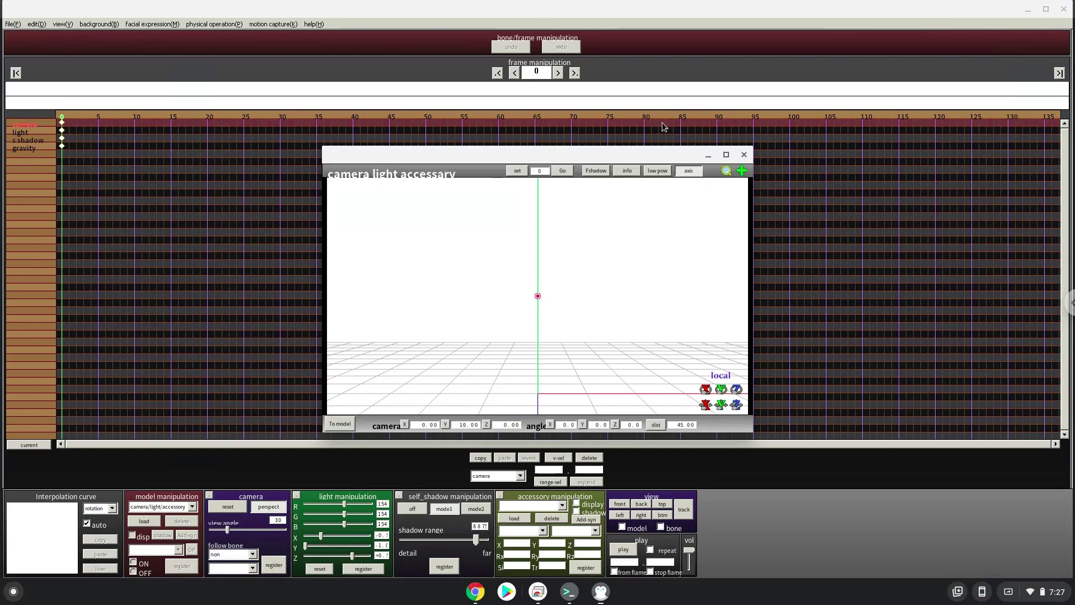
Close all open windows: MikuMikuDance with its separate viewport, Terminal while discarding its session, and the Google Docs document
click(743, 157)
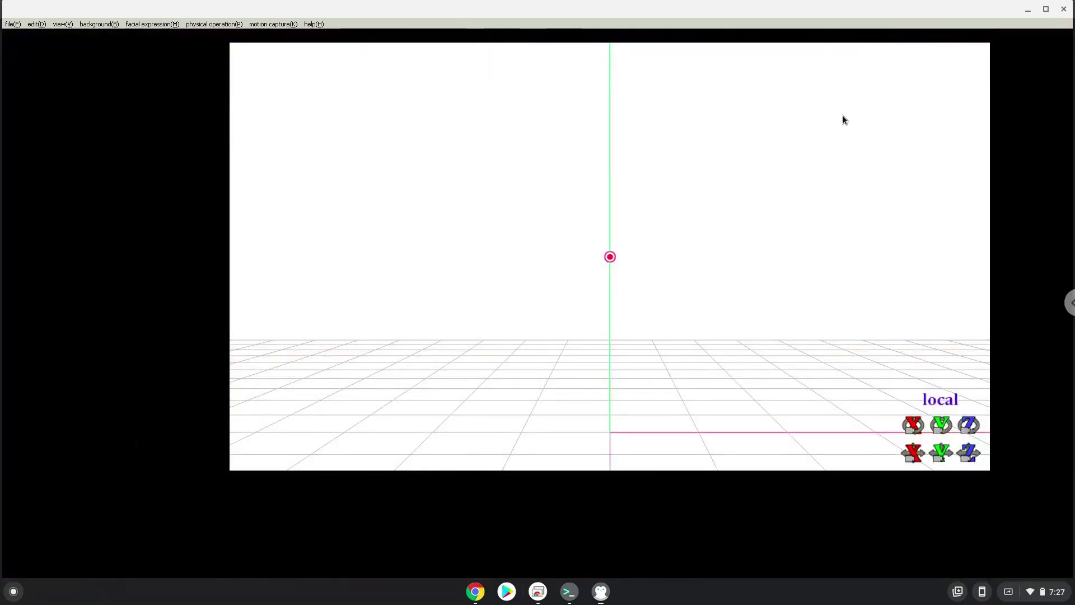
click(1066, 11)
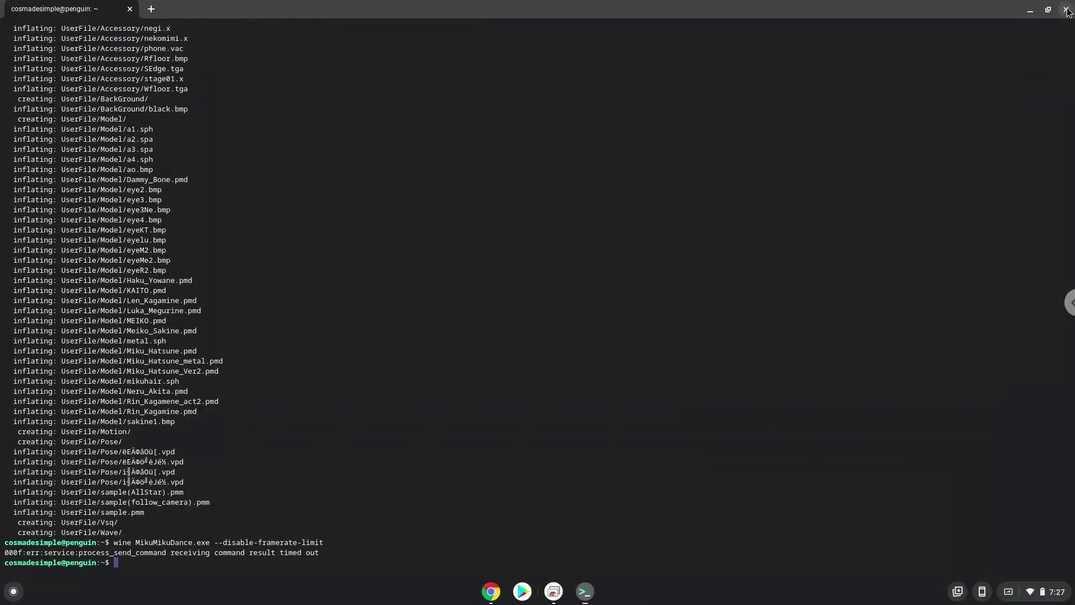
click(1067, 9)
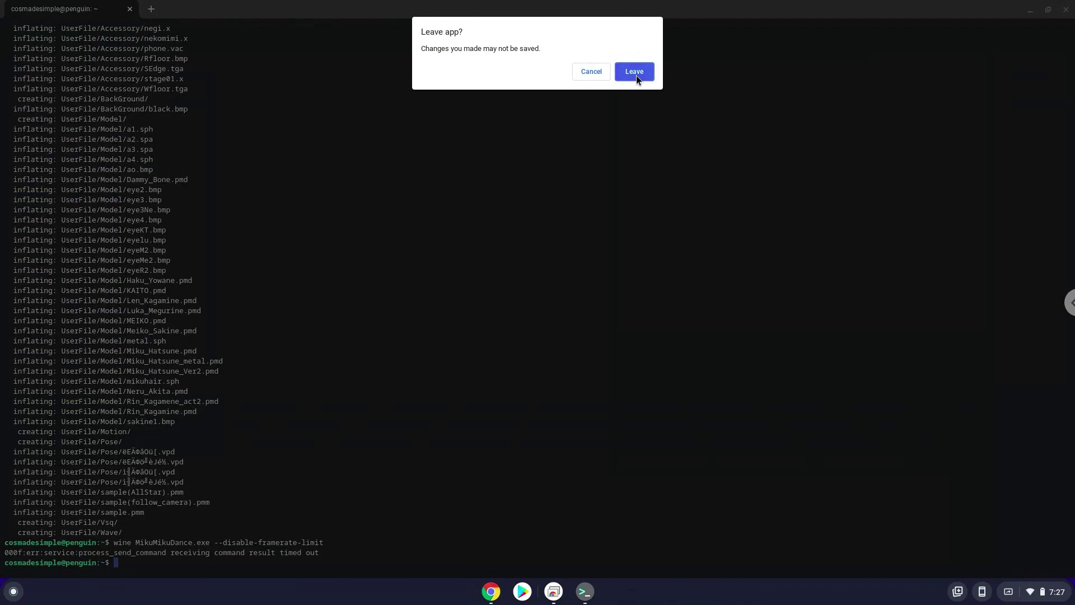
click(637, 75)
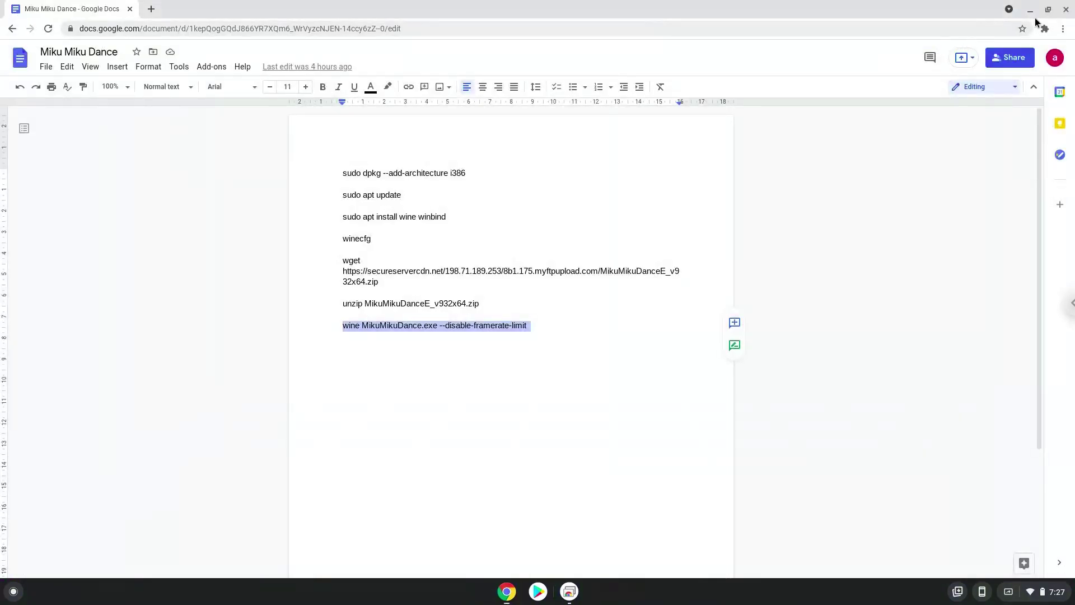
click(1067, 9)
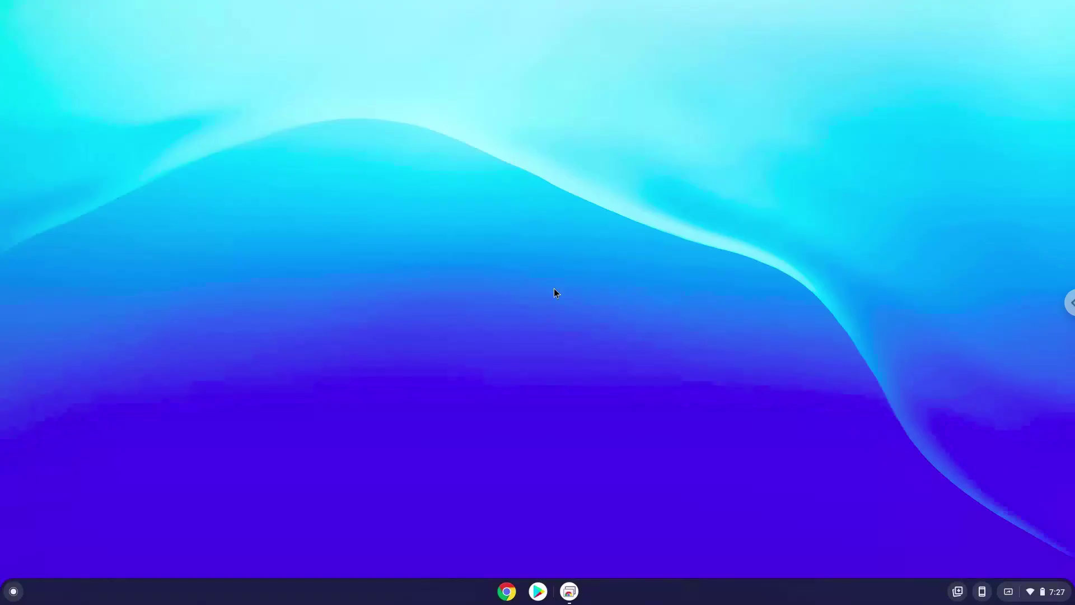
Find and open Terminal from the Chromebook launcher and relaunch MikuMikuDance with wine MikuMikuDance.exe --disable-framerate-limit
click(13, 591)
text(ter)
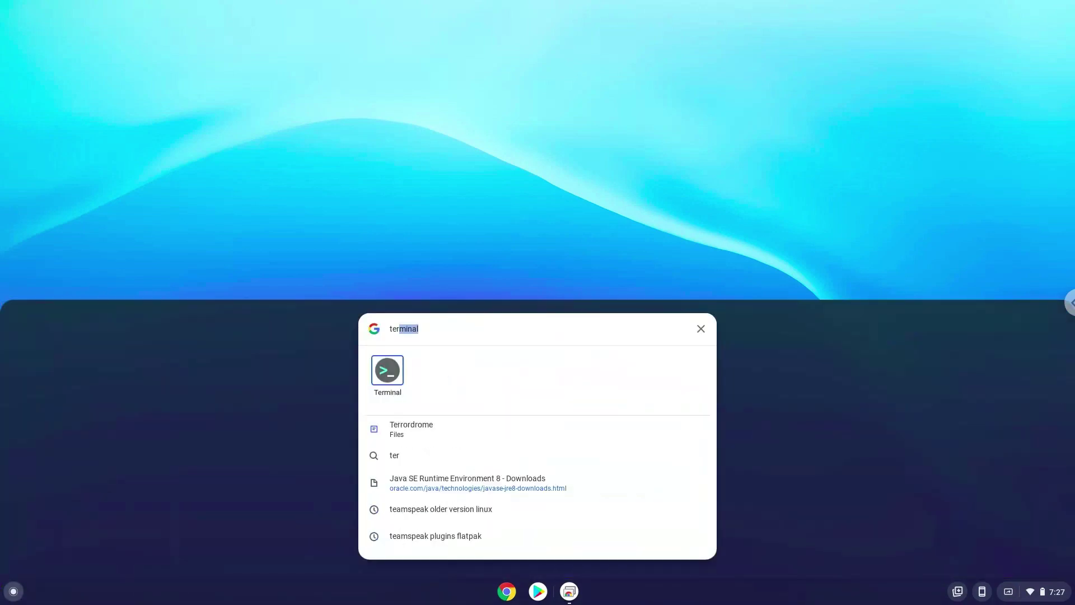
click(384, 374)
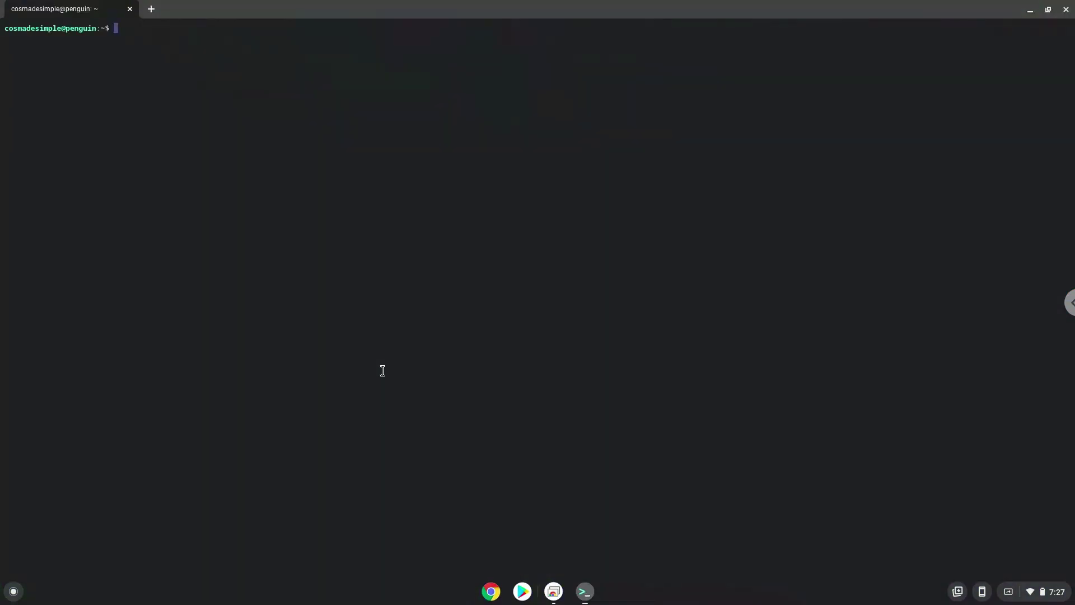
text(wine MikuMikuDance.exe --disable-framerate-limit)
key(Return)
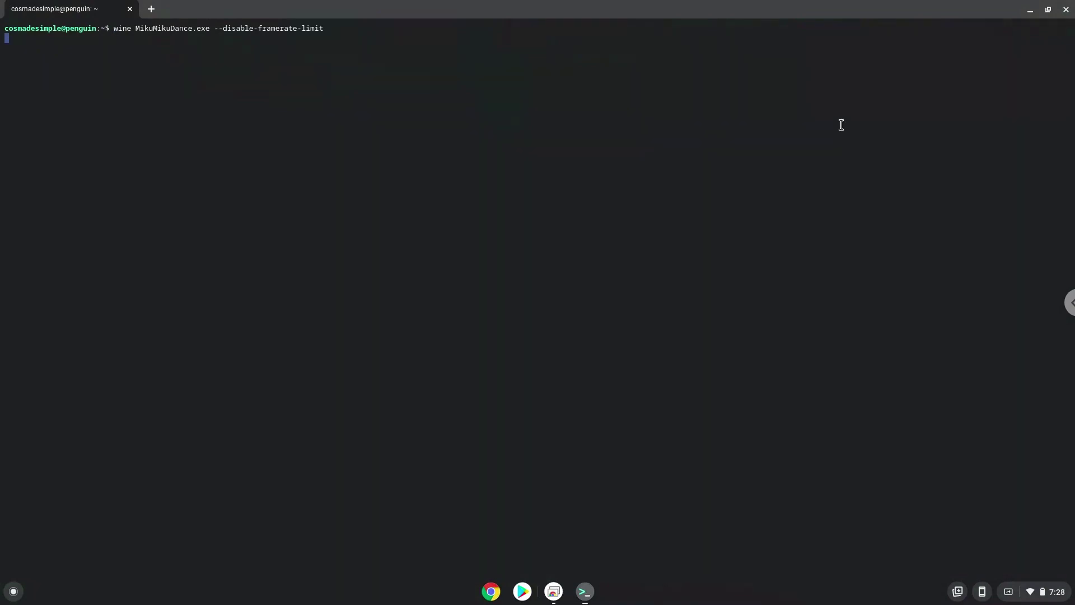
Minimize Terminal and set MikuMikuDance to show its viewport in a separate window
click(1031, 10)
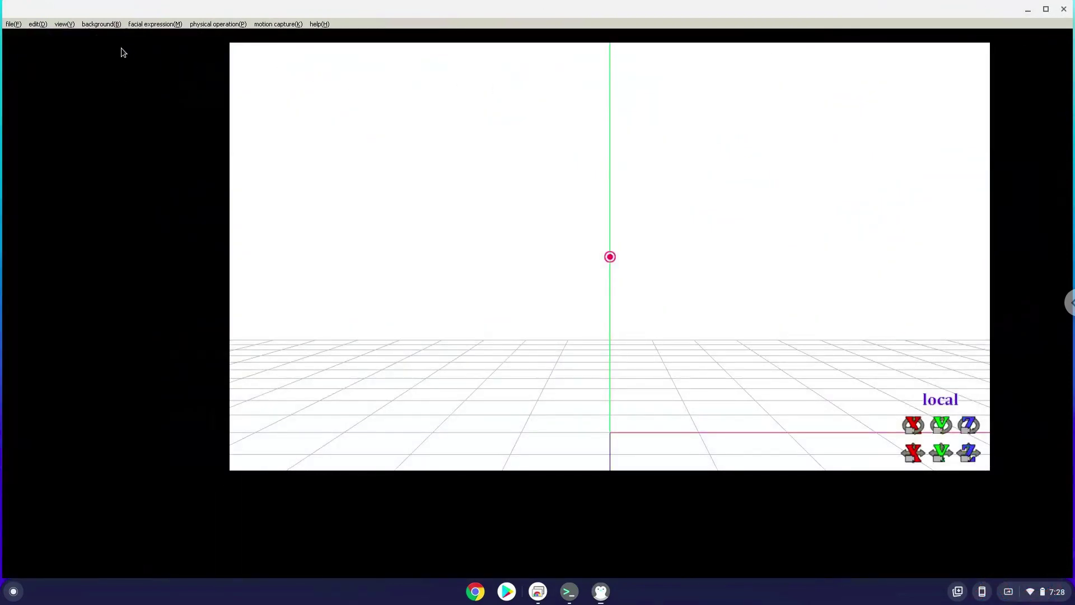
click(64, 25)
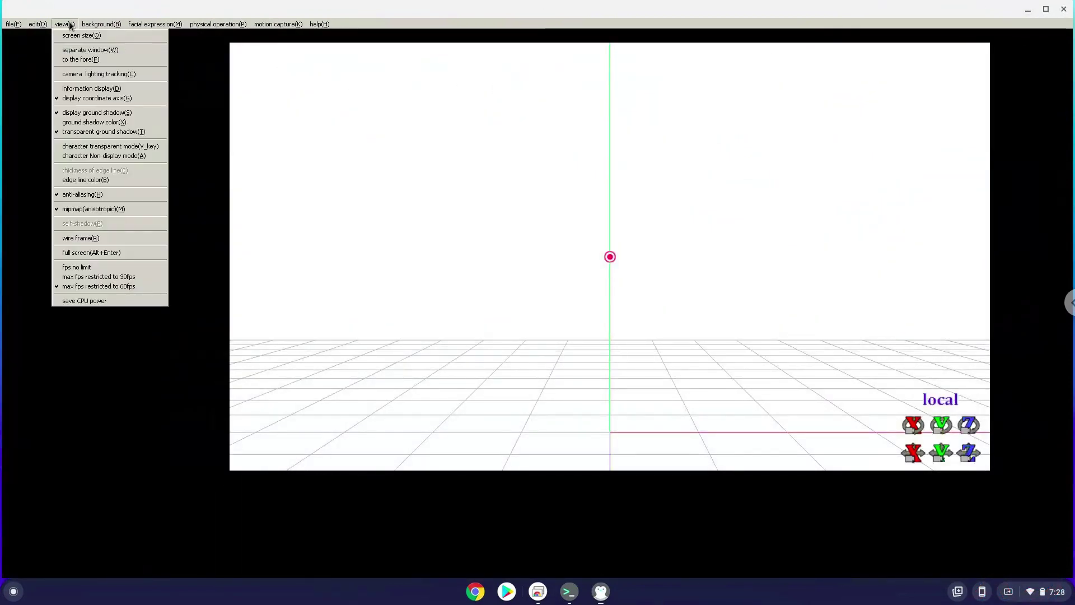
click(76, 50)
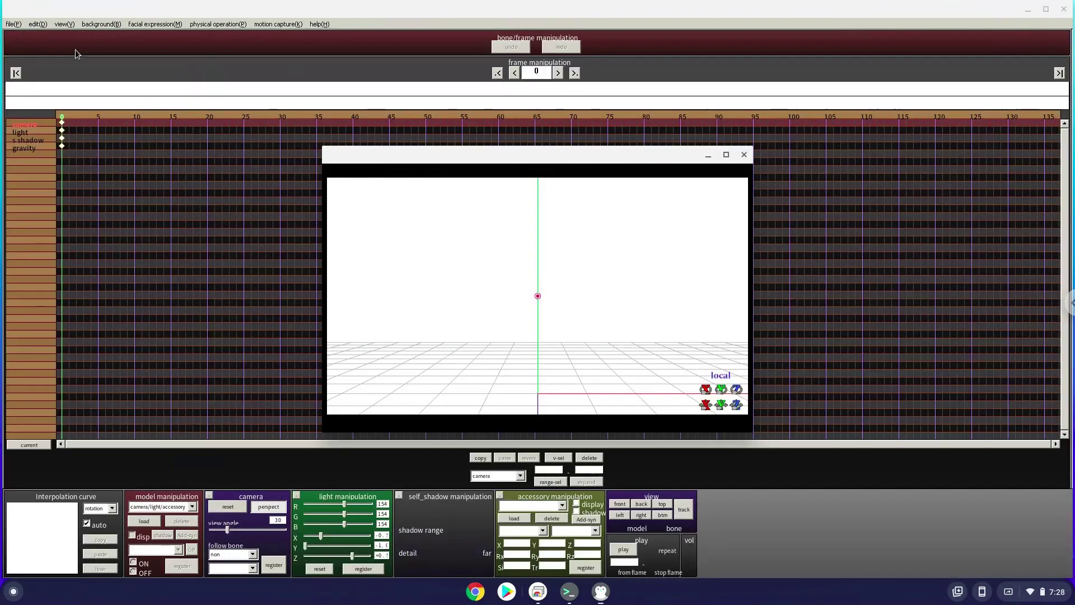